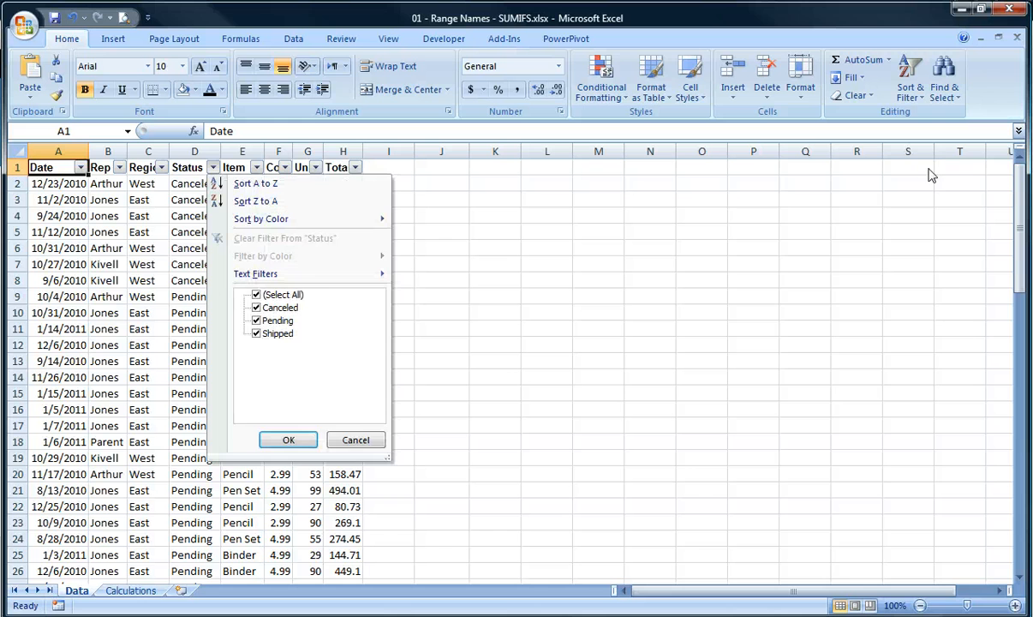
# Filter the Status column to show only the Canceled records.
pyautogui.click(256, 295)
pyautogui.press('Down')
pyautogui.press('space')
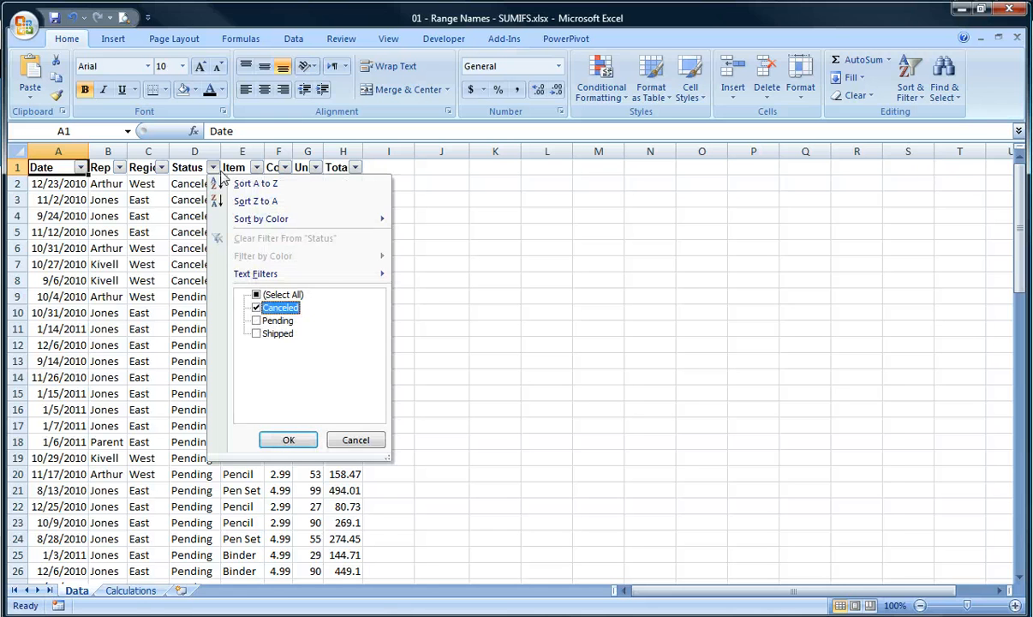
pyautogui.press('Return')
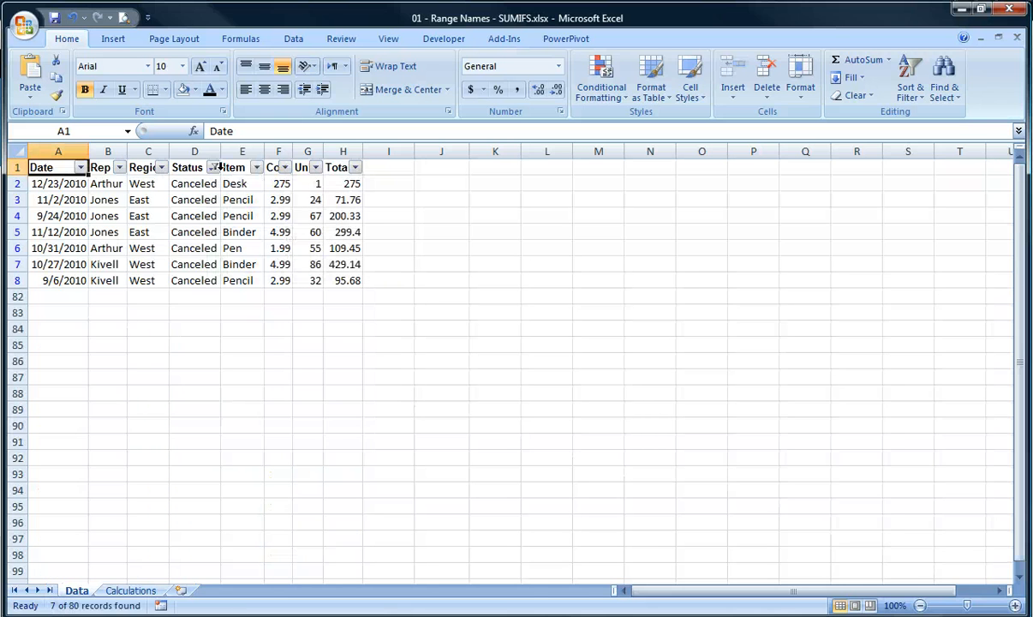
# Turn off filtering on the data list so that all records show without filter arrows.
pyautogui.click(911, 82)
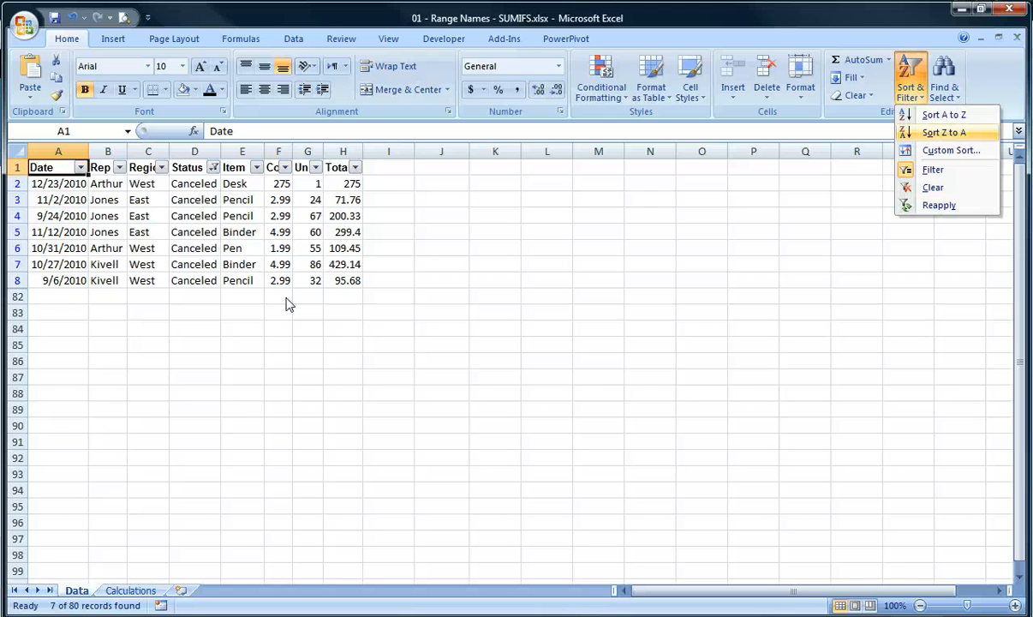
pyautogui.press('Down')
pyautogui.press('Down')
pyautogui.press('Down')
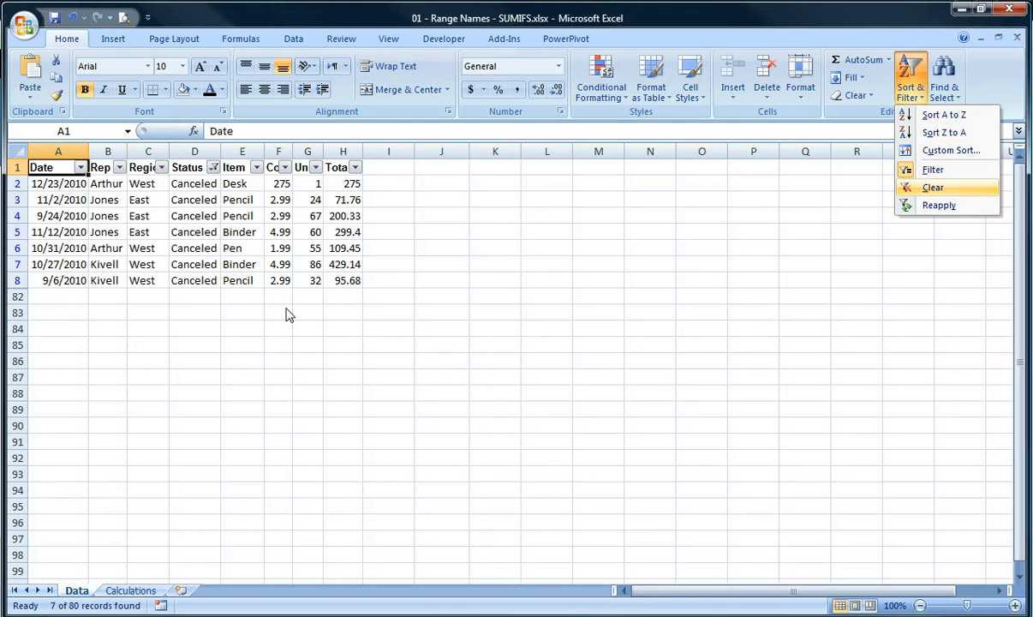
pyautogui.press('Up')
pyautogui.press('Up')
pyautogui.press('Down')
pyautogui.press('Return')
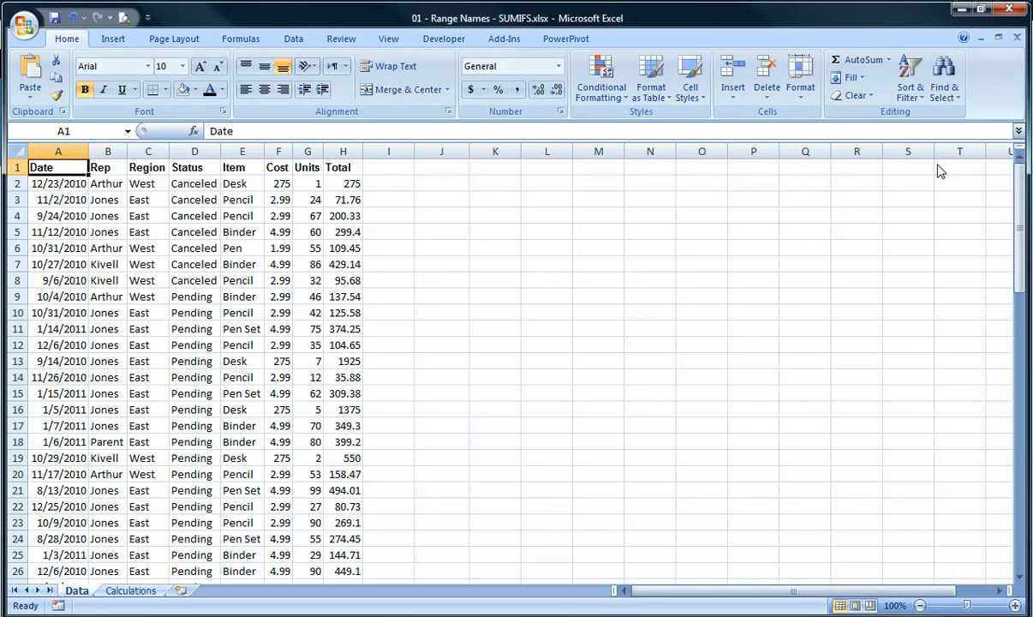
# Convert the data range A1:H81 into a table with headers.
pyautogui.hotkey('ctrl', 'u')
pyautogui.click(114, 43)
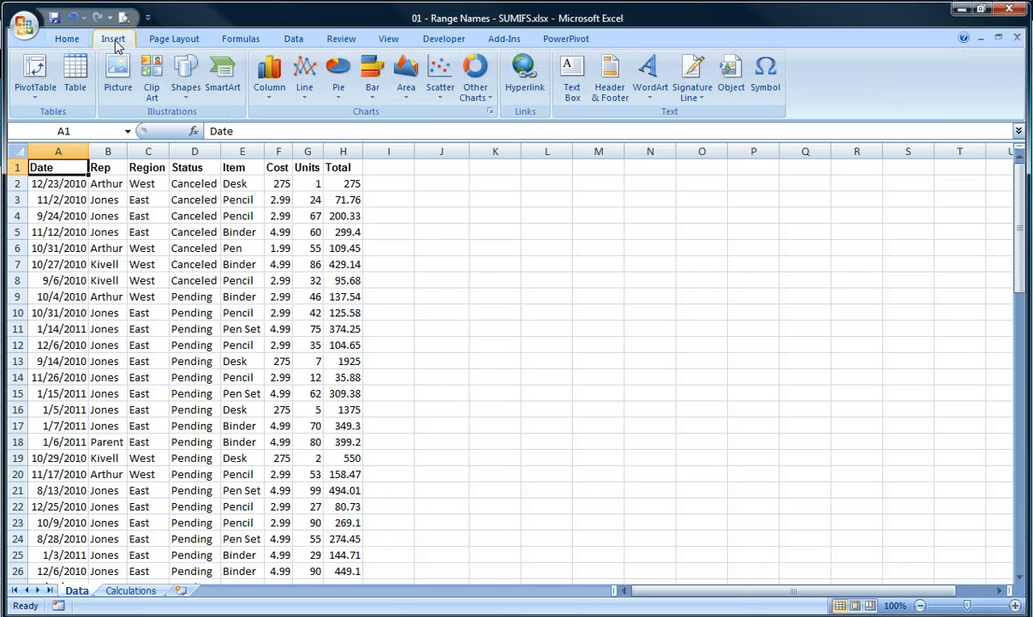
pyautogui.click(77, 83)
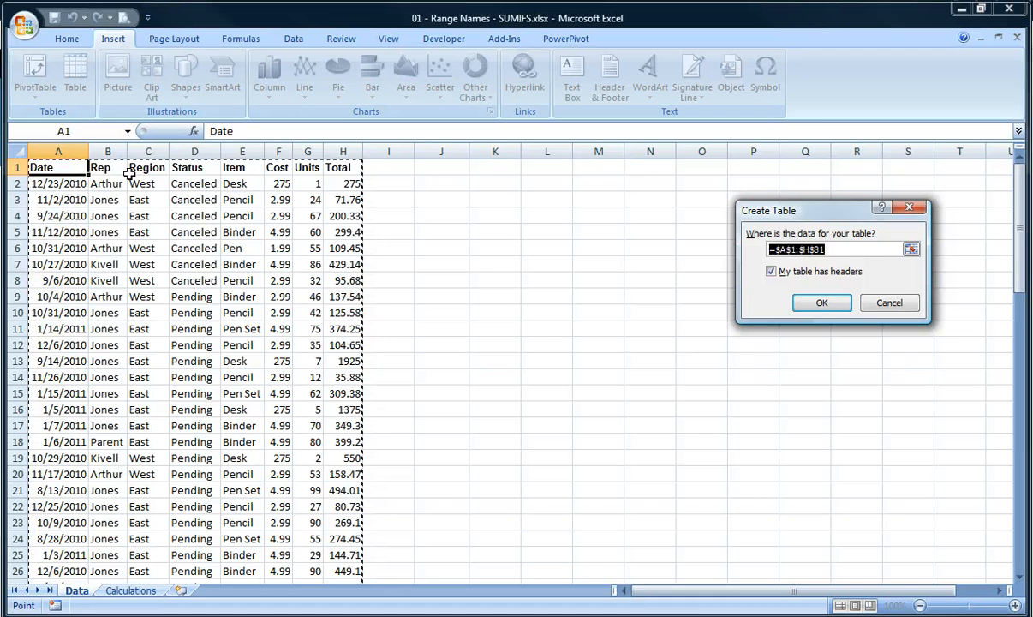
pyautogui.click(813, 304)
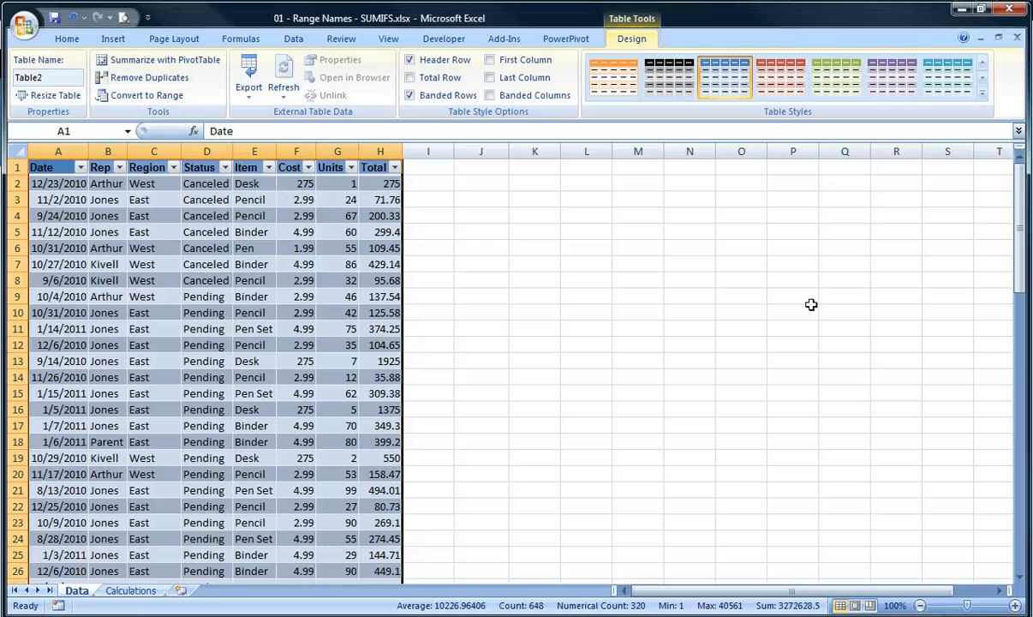
# Apply the purple style from the first row of the Medium table styles to the data table.
pyautogui.click(169, 231)
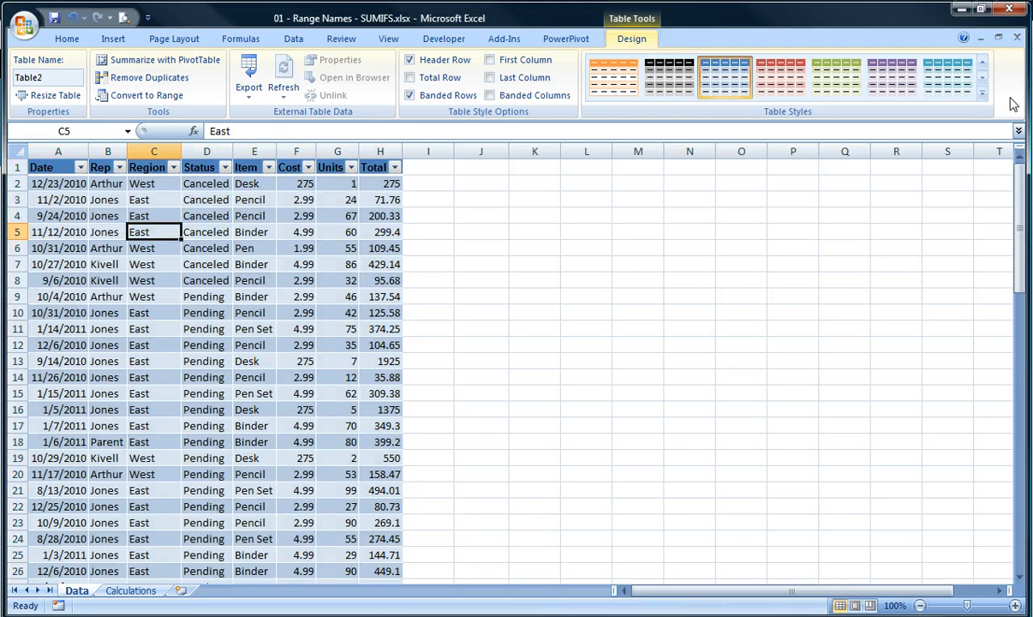
pyautogui.click(982, 93)
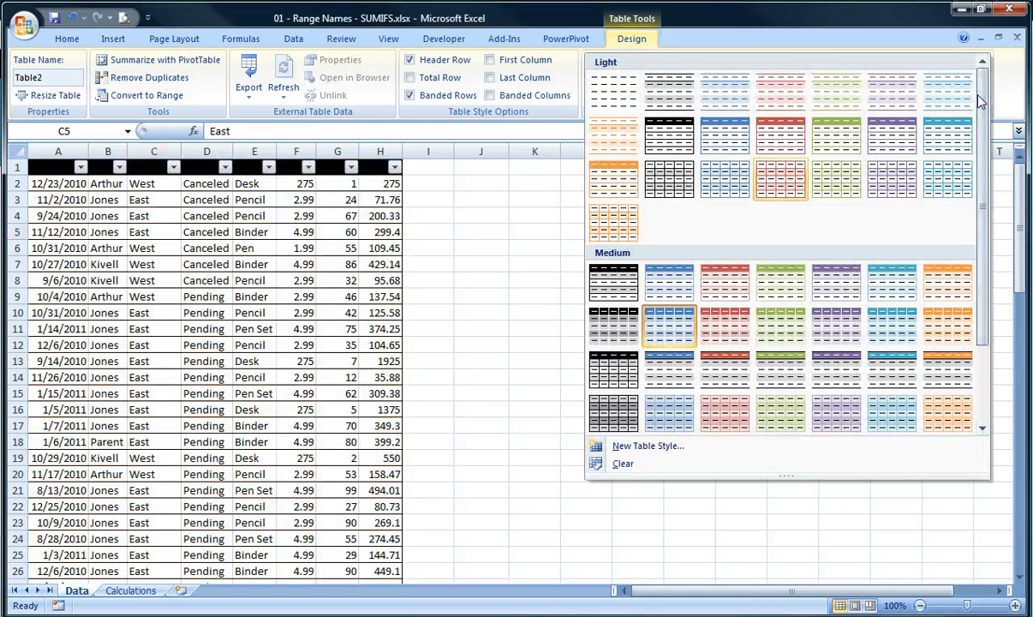
pyautogui.click(834, 282)
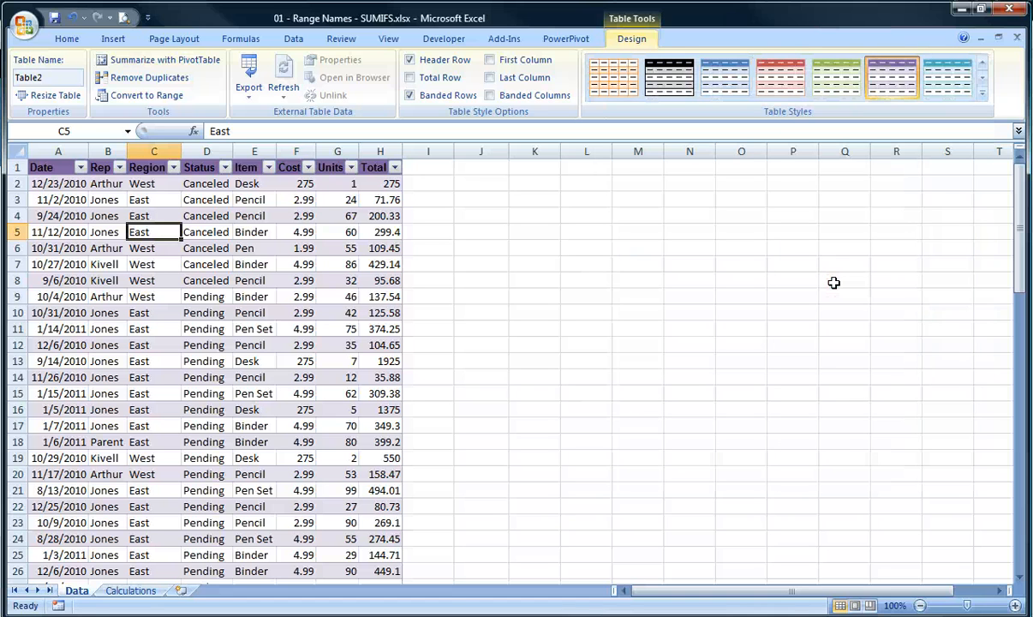
# Examine the Region column's filter options and the table's column headings down to its last rows.
pyautogui.click(173, 168)
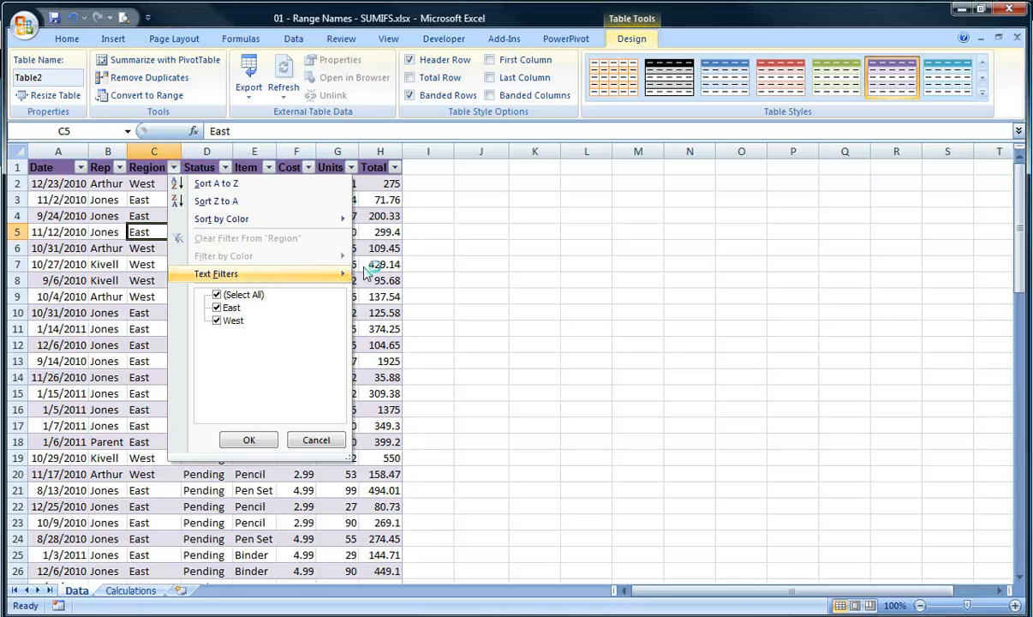
pyautogui.click(390, 261)
pyautogui.scroll(-1, 364, 266)
pyautogui.scroll(-14, 364, 266)
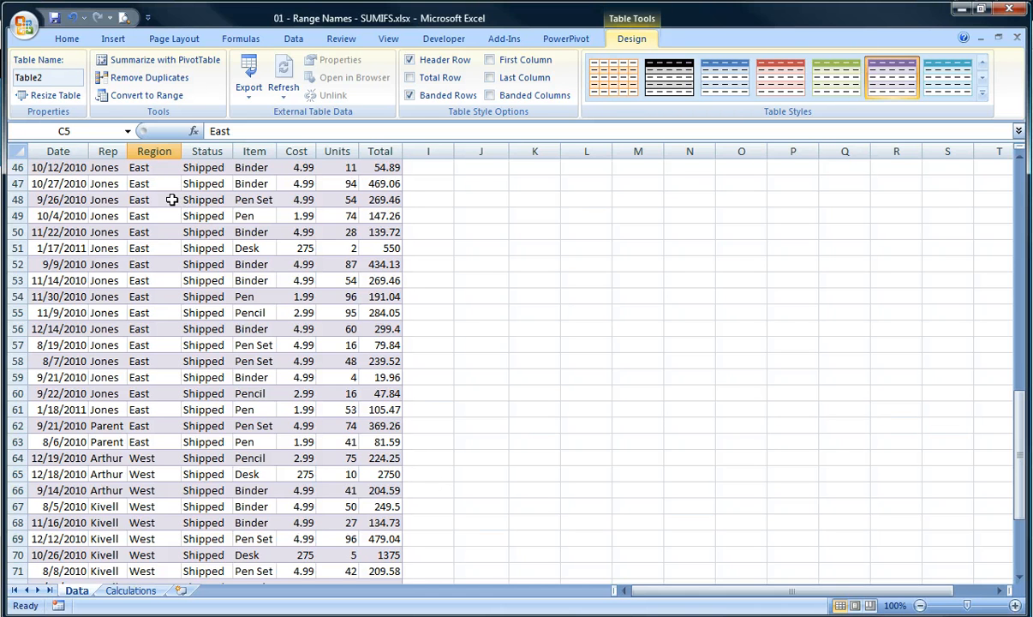
pyautogui.scroll(-5, 247, 212)
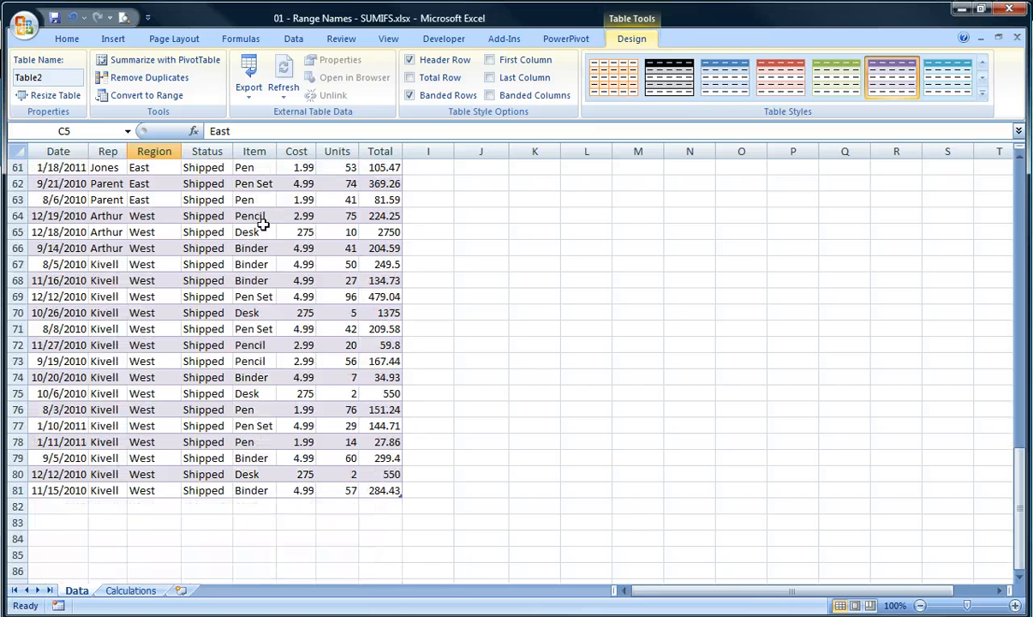
# Add a total row to the data table and inspect the Total column's subtotal formula.
pyautogui.click(192, 286)
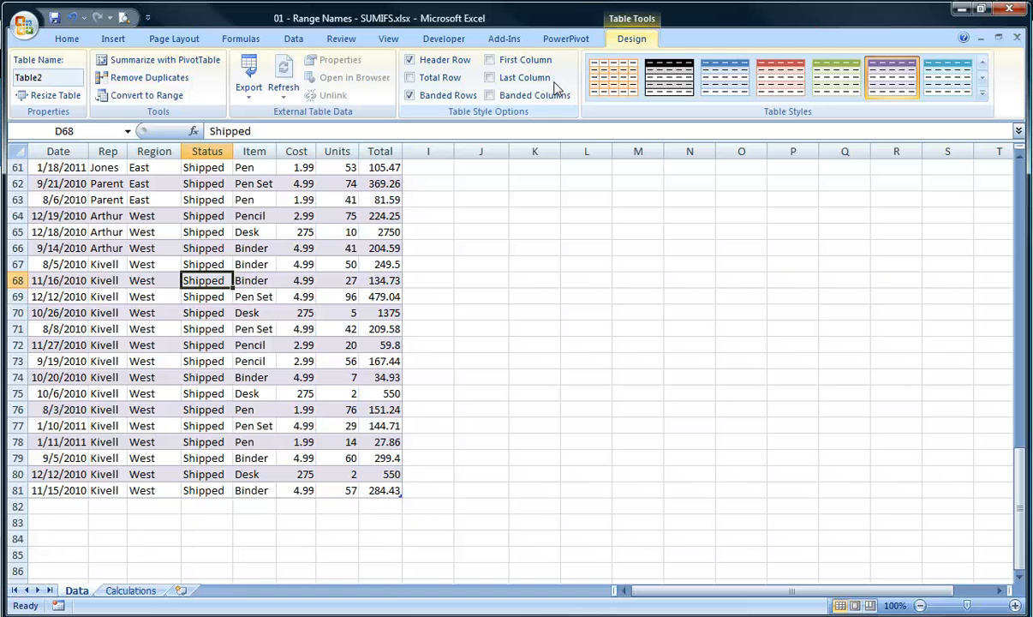
pyautogui.click(437, 81)
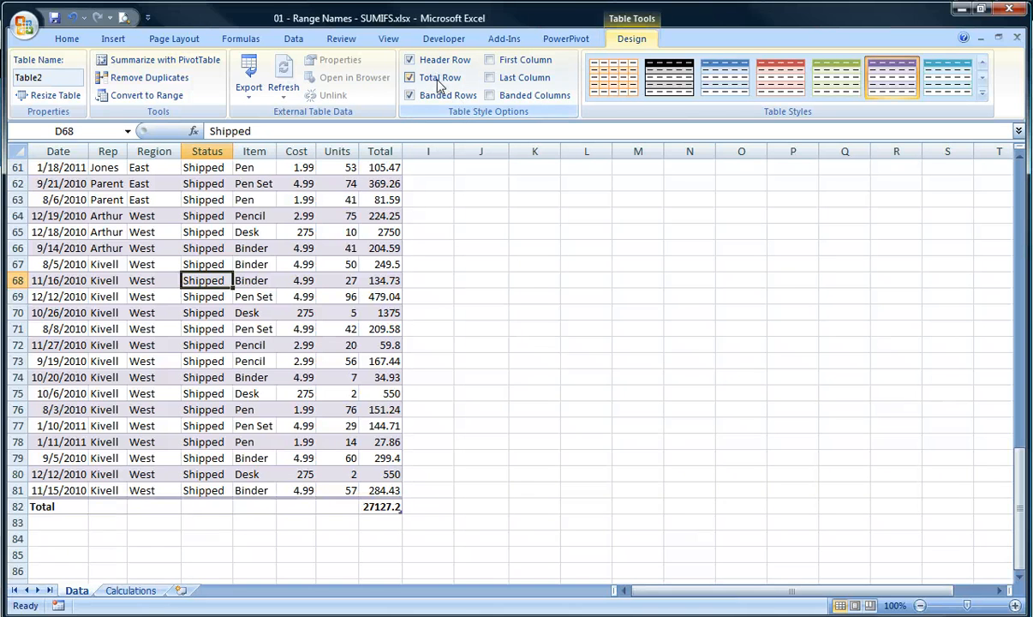
pyautogui.click(380, 506)
pyautogui.scroll(20, 381, 497)
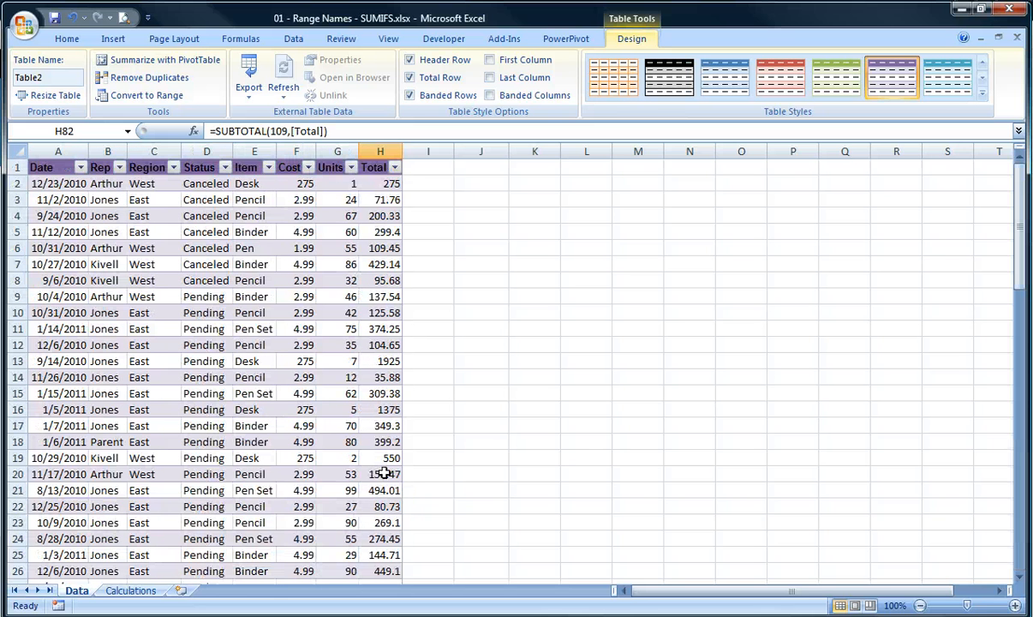
pyautogui.scroll(-20, 385, 474)
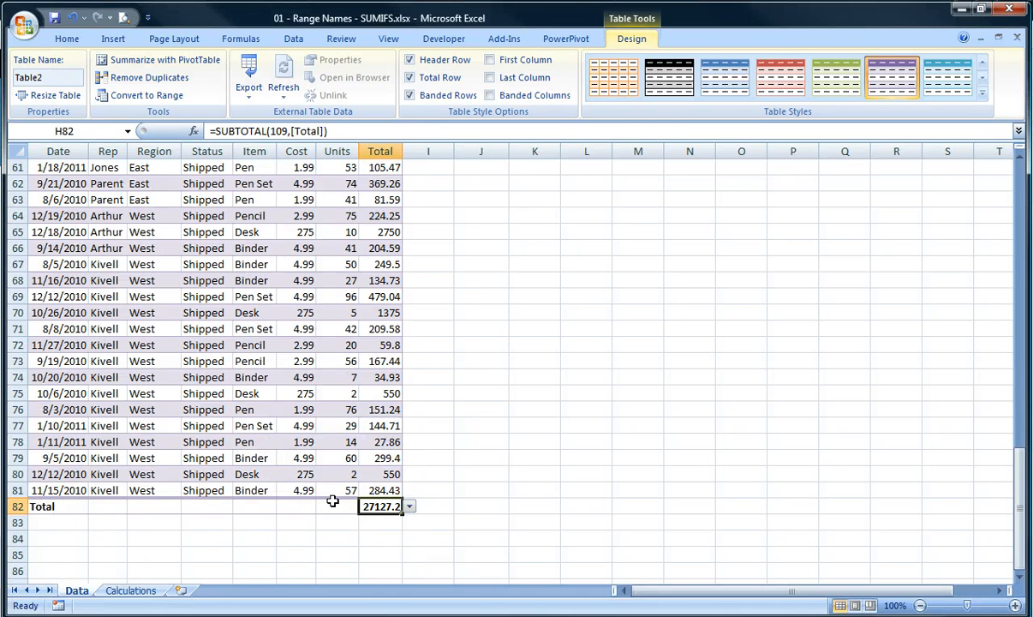
# Set the Units column's cell in the total row to calculate the Sum.
pyautogui.click(335, 508)
pyautogui.click(366, 507)
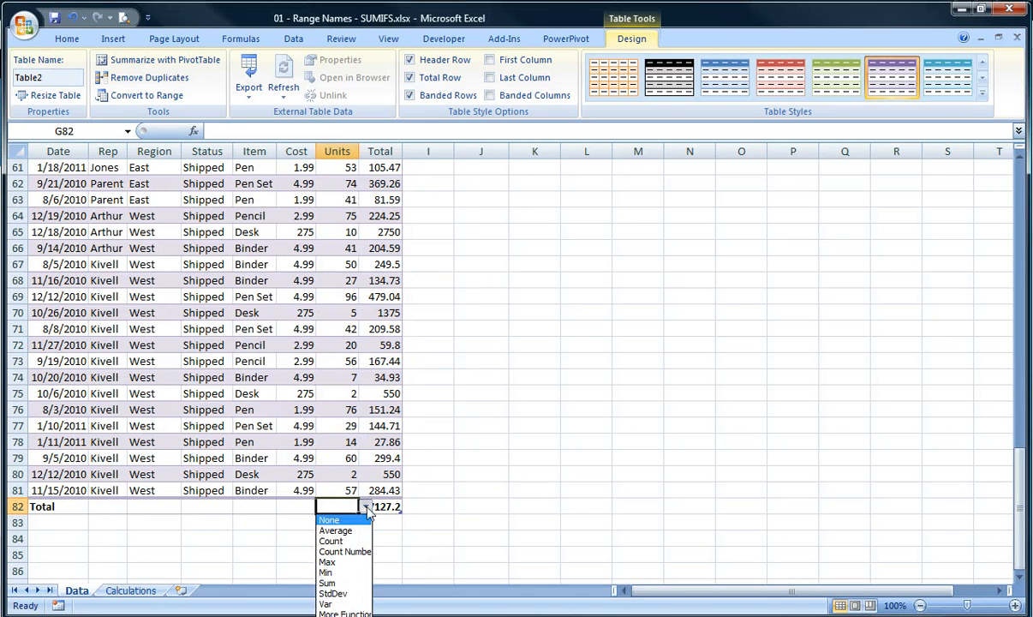
pyautogui.press('Down')
pyautogui.press('Down')
pyautogui.press('Down')
pyautogui.press('Down')
pyautogui.press('Down')
pyautogui.press('Down')
pyautogui.press('Return')
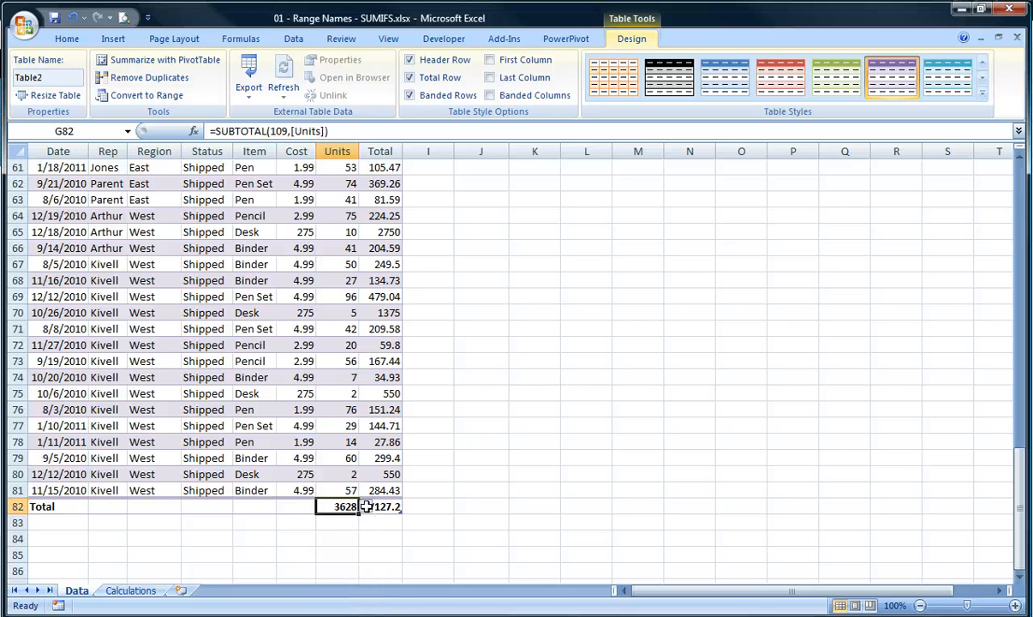
pyautogui.click(244, 475)
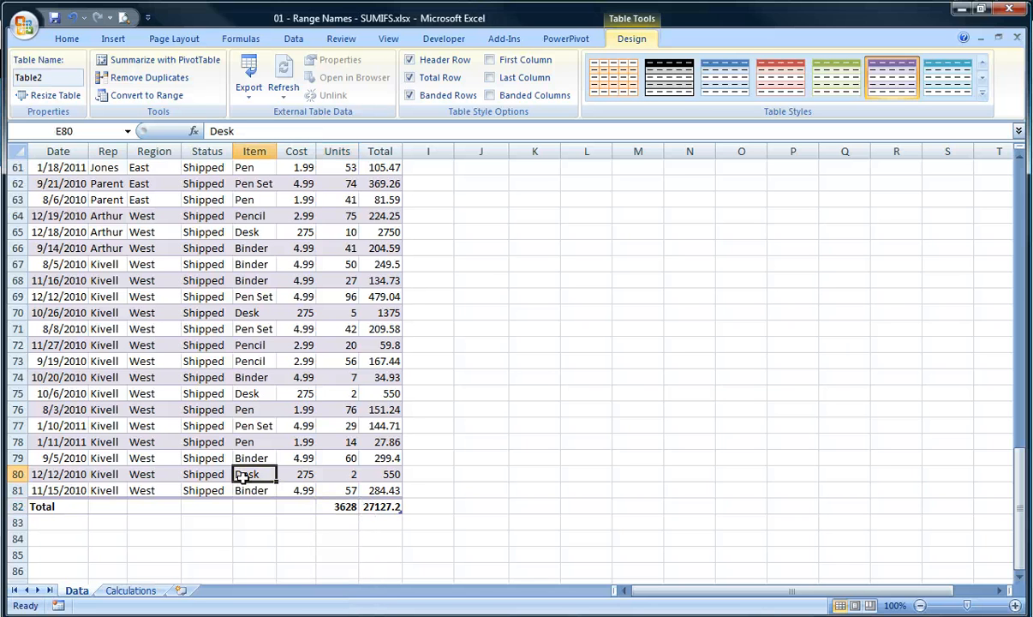
# Enter the heading Region in K4 with East, West, North and South below it in K5:K8.
pyautogui.scroll(6, 243, 477)
pyautogui.scroll(14, 289, 484)
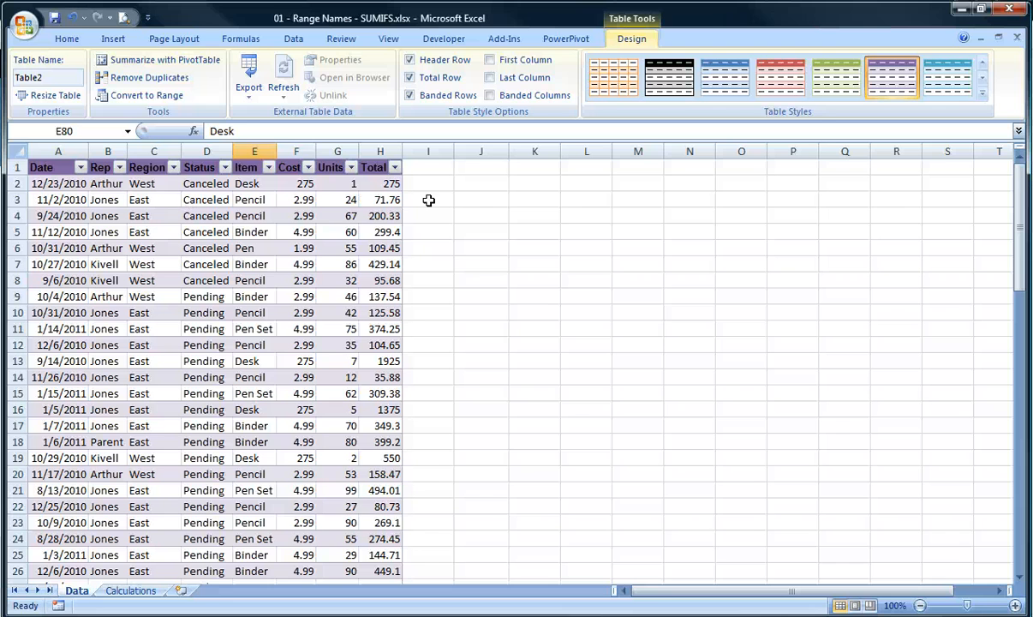
pyautogui.click(543, 214)
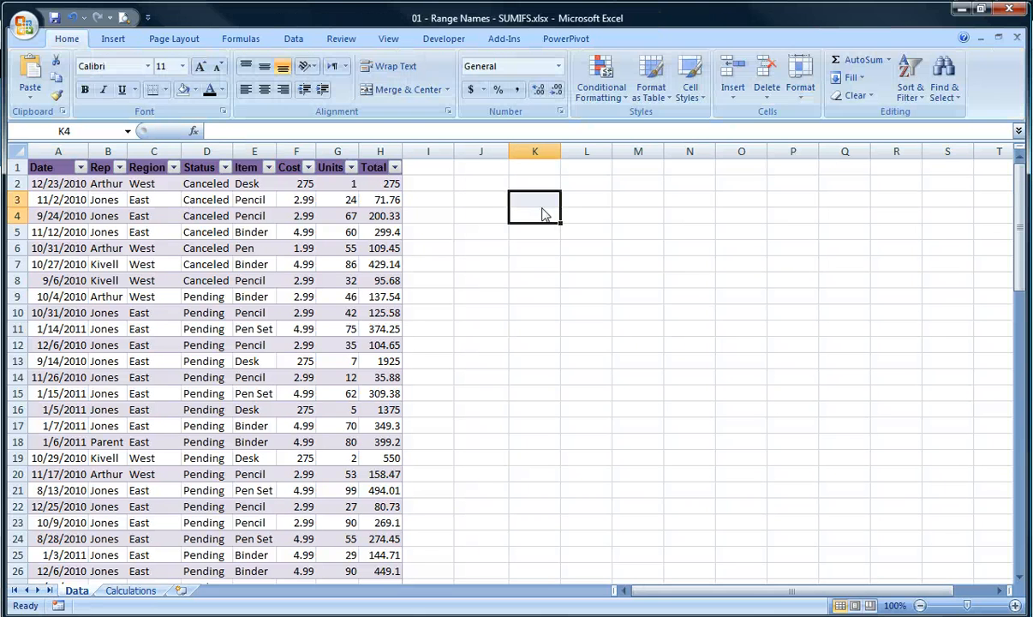
pyautogui.click(543, 214)
pyautogui.write('Region')
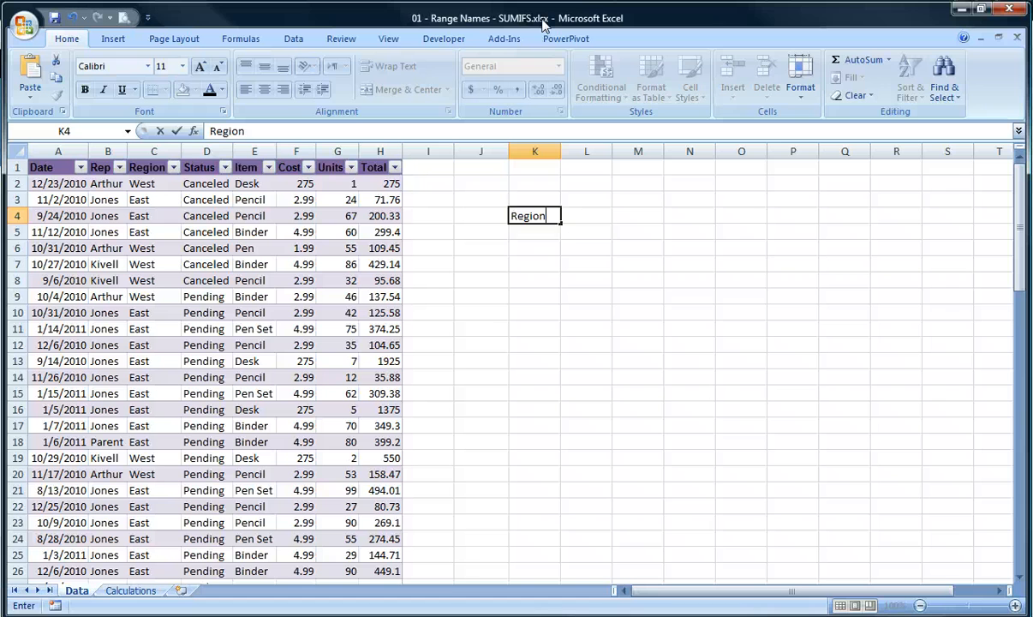
pyautogui.press('Return')
pyautogui.write('East')
pyautogui.press('Return')
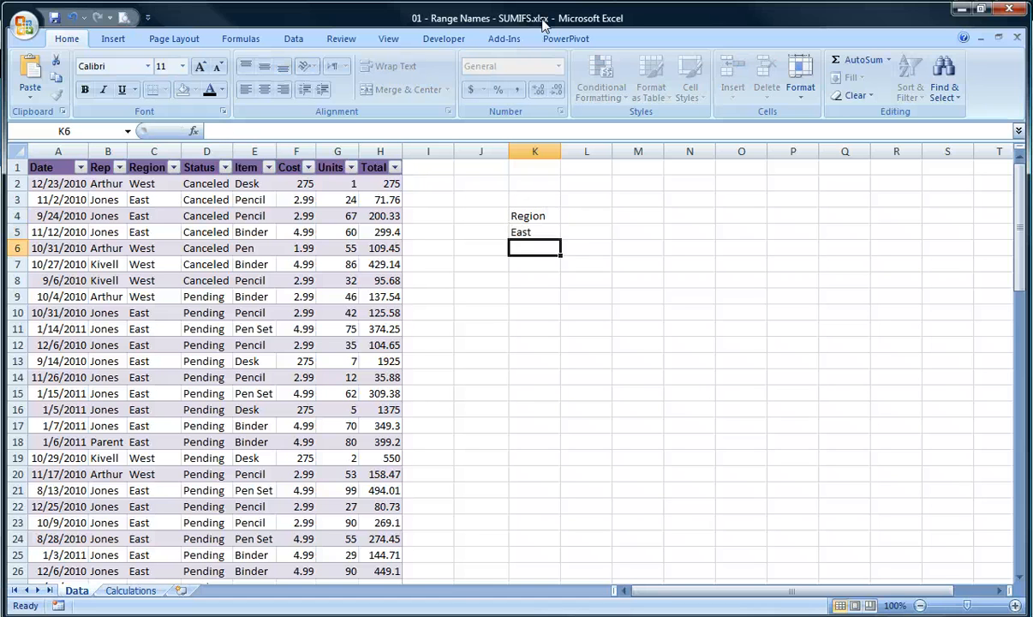
pyautogui.write('West')
pyautogui.press('Return')
pyautogui.write('North')
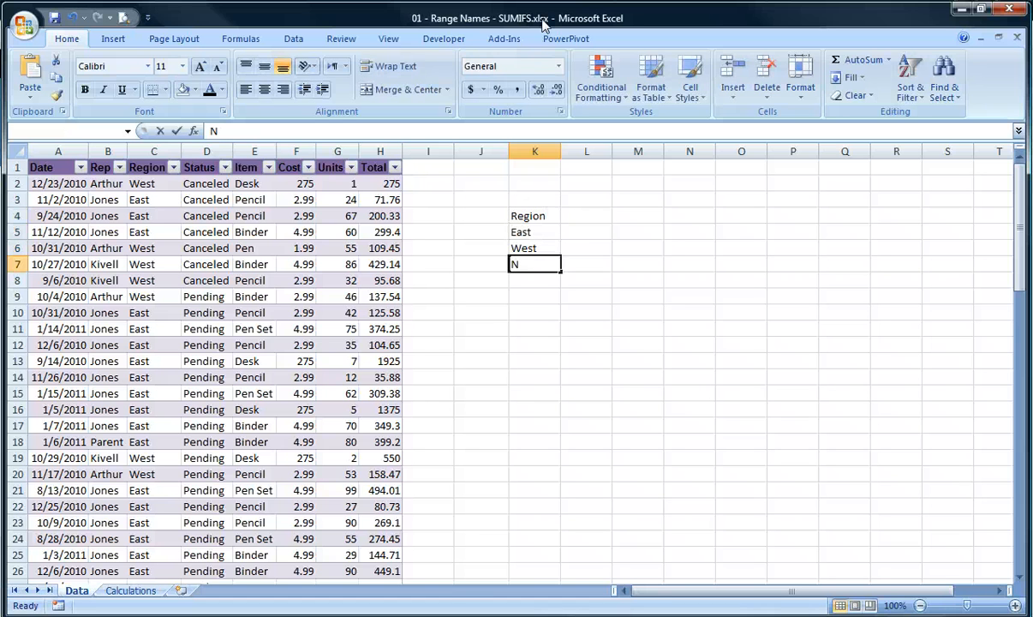
pyautogui.press('Return')
pyautogui.write('South')
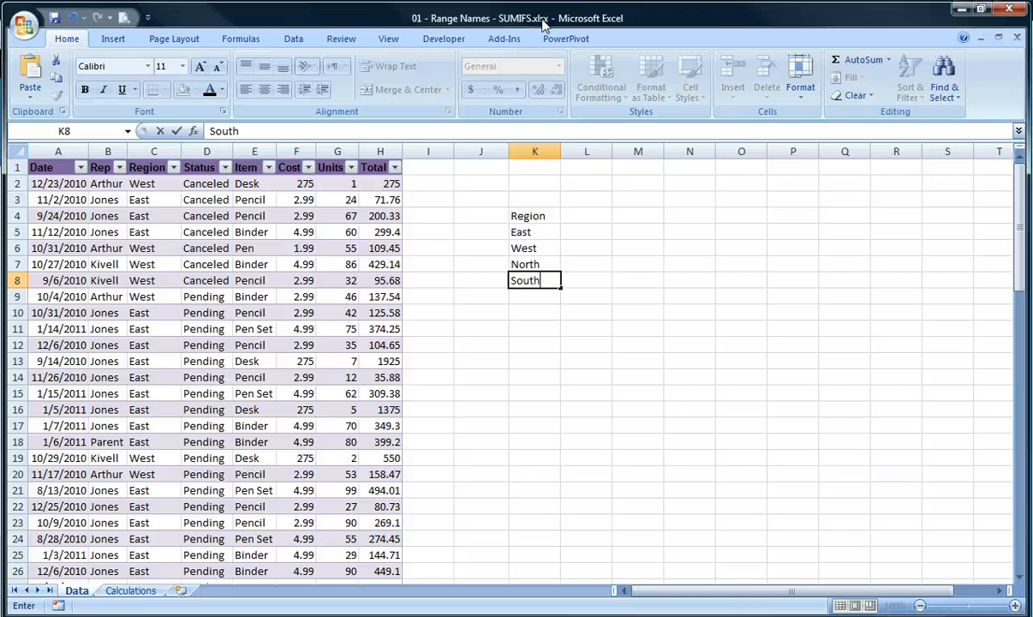
# Enter the heading Sales in L4 with the values 43, 34, 54 and 67 in L5:L8.
pyautogui.press('Up')
pyautogui.press('Up')
pyautogui.press('Up')
pyautogui.press('Up')
pyautogui.press('Up')
pyautogui.press('Right')
pyautogui.press('Down')
pyautogui.write('Sales')
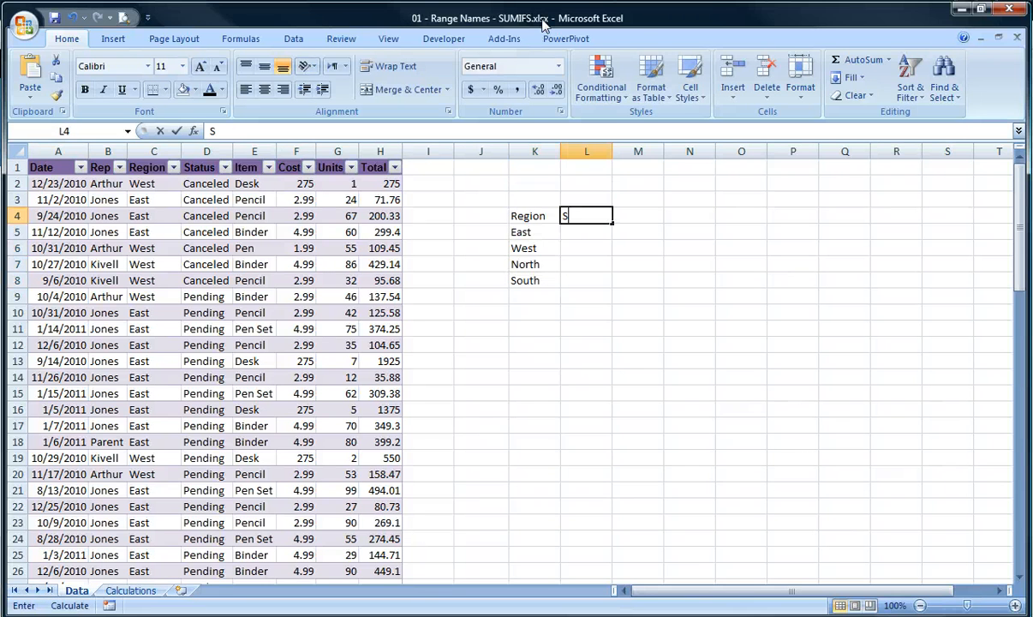
pyautogui.press('Return')
pyautogui.write('43')
pyautogui.press('Return')
pyautogui.write('34')
pyautogui.press('Return')
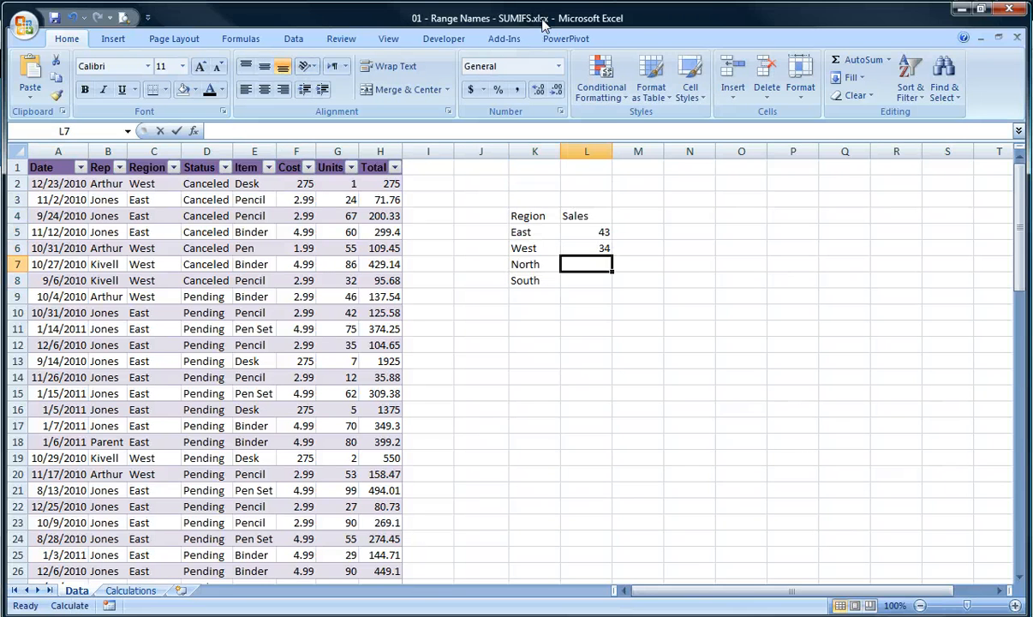
pyautogui.write('54')
pyautogui.press('Return')
pyautogui.write('67')
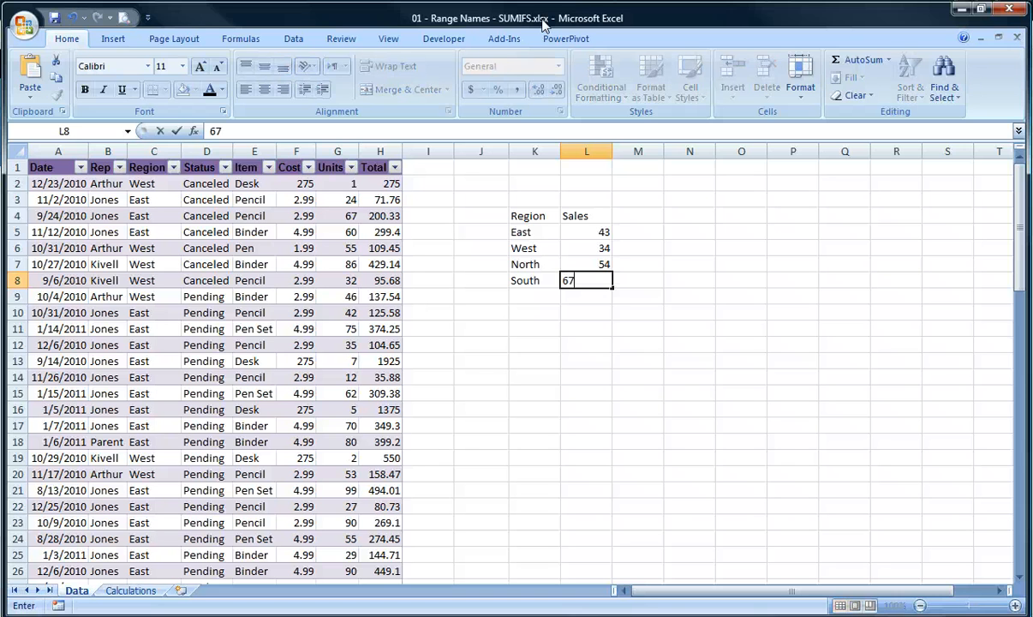
pyautogui.press('Return')
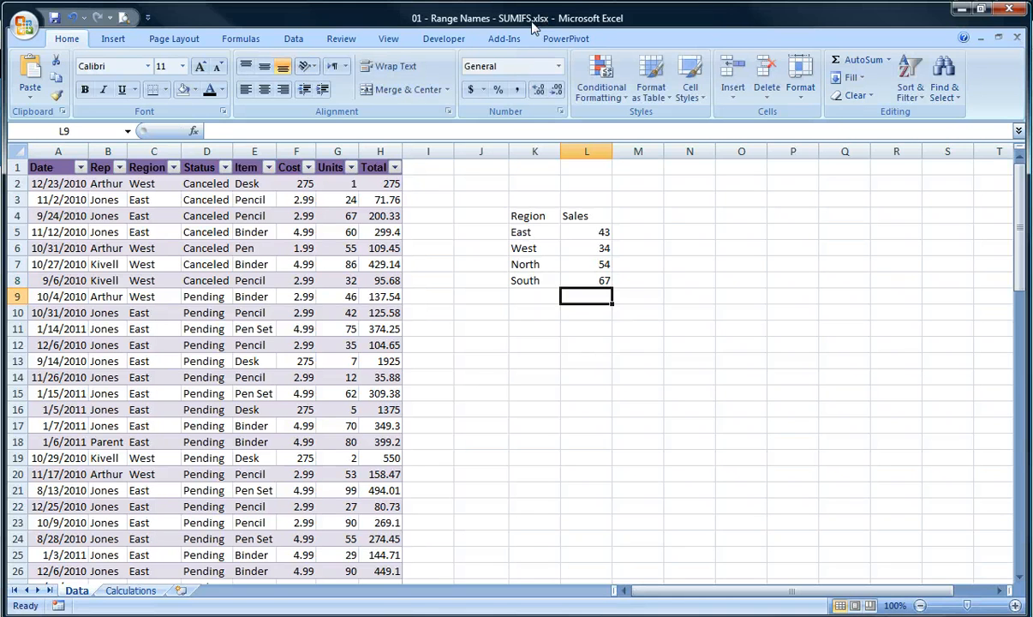
# Convert the Region and Sales range K4:L8 into a table with headers.
pyautogui.click(548, 248)
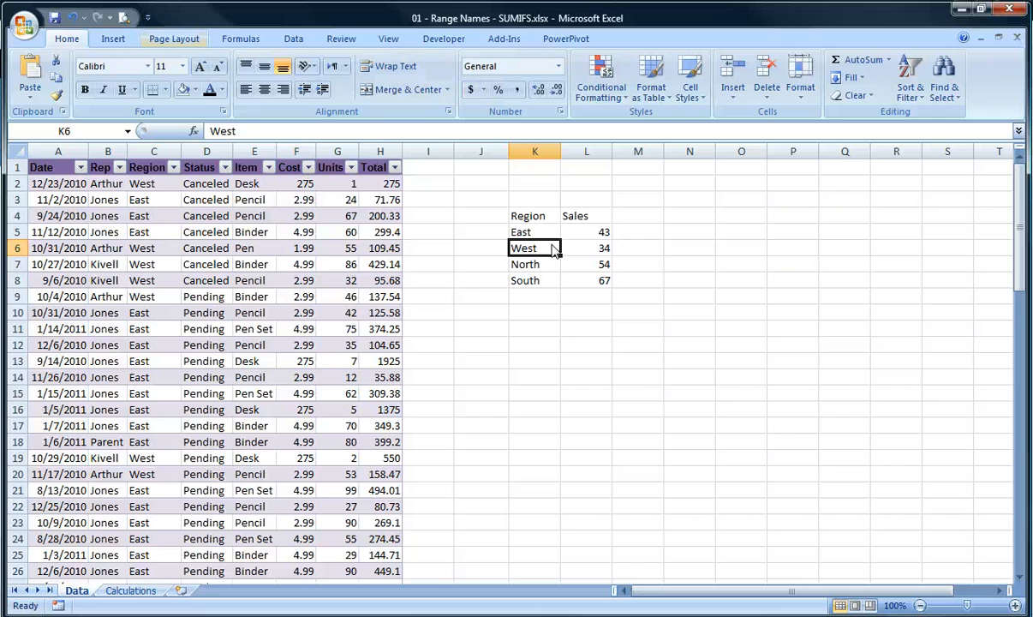
pyautogui.click(120, 41)
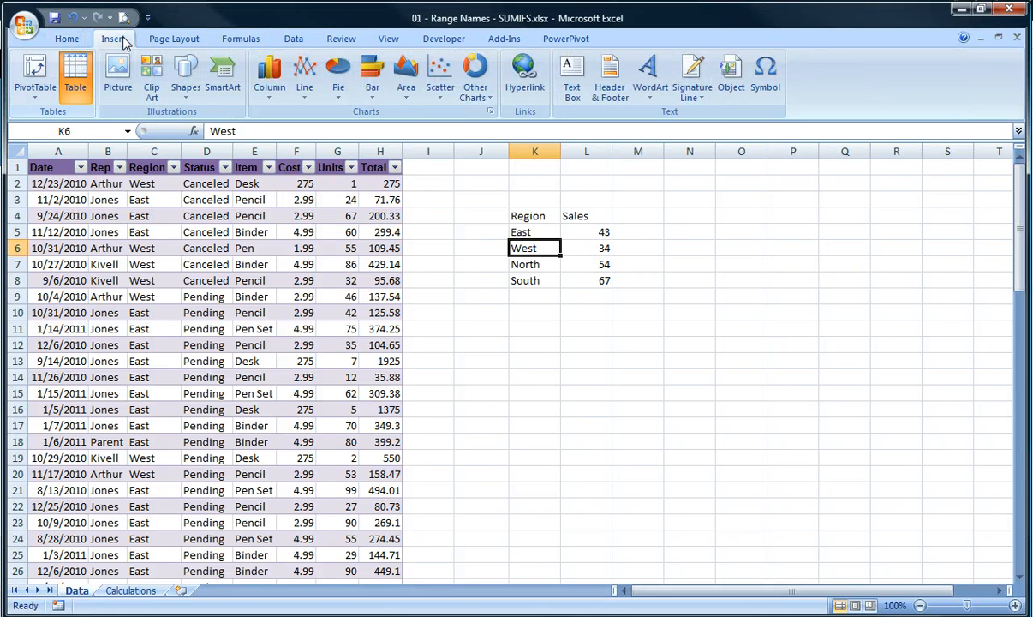
pyautogui.click(75, 75)
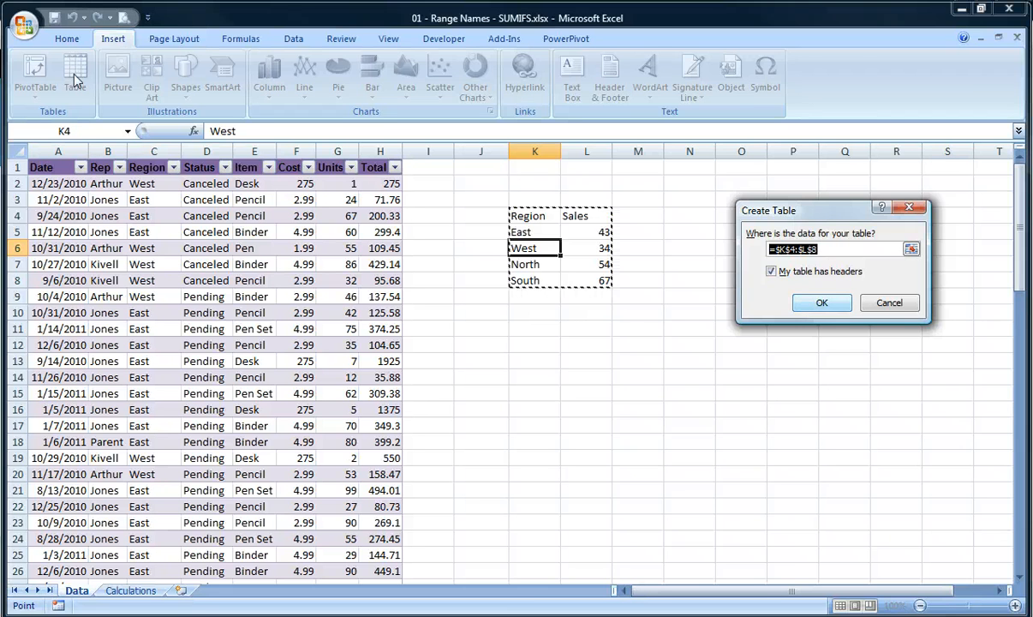
pyautogui.click(810, 302)
pyautogui.click(546, 326)
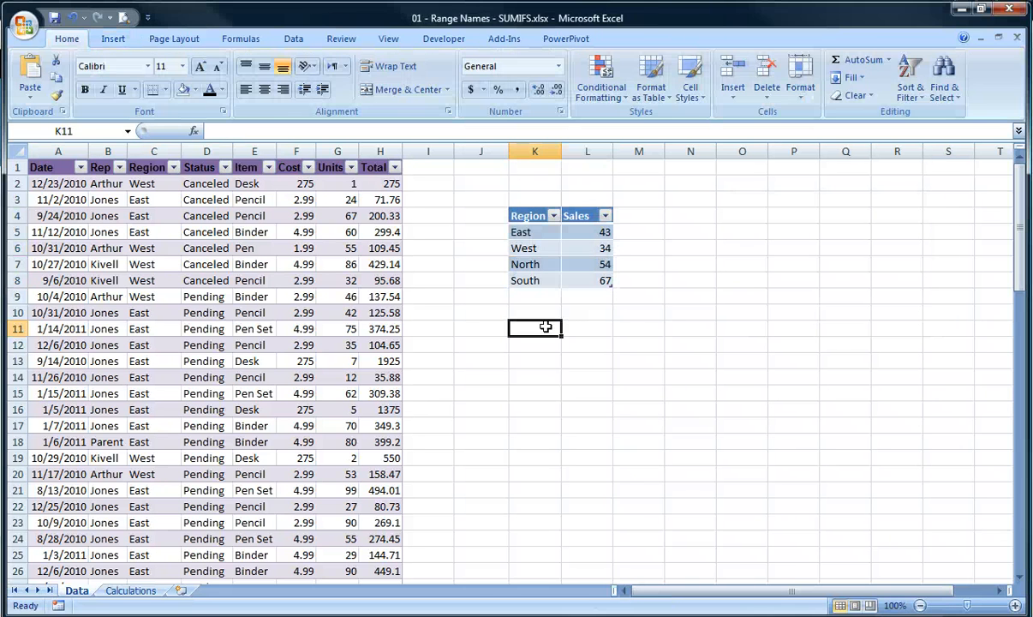
# Filter the Cost column of the large orders table to only 1.99 and undo that filter.
pyautogui.press('Up')
pyautogui.press('Up')
pyautogui.press('Up')
pyautogui.press('Up')
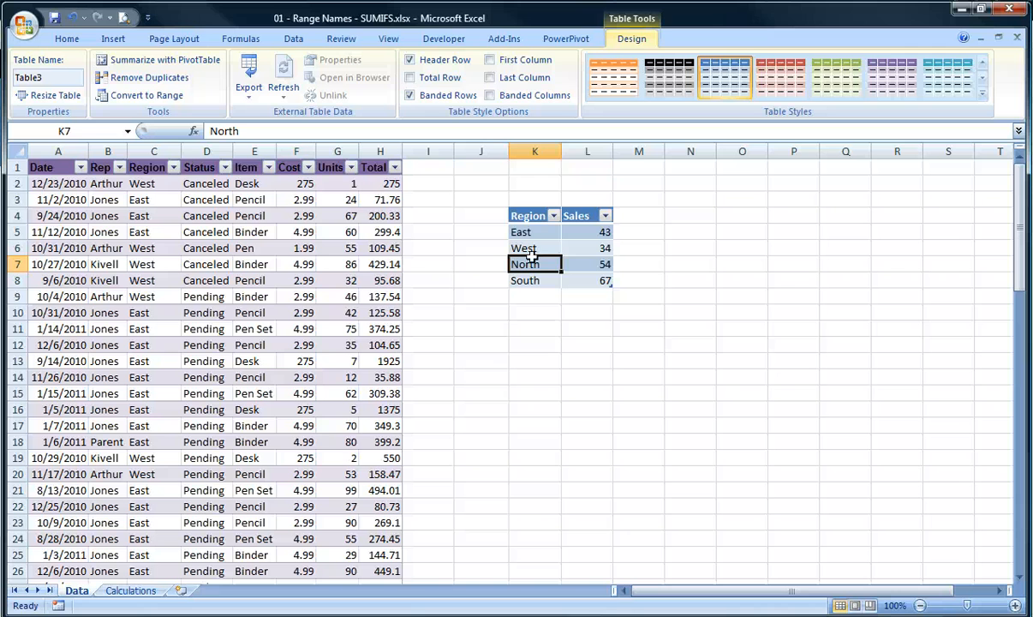
pyautogui.click(310, 167)
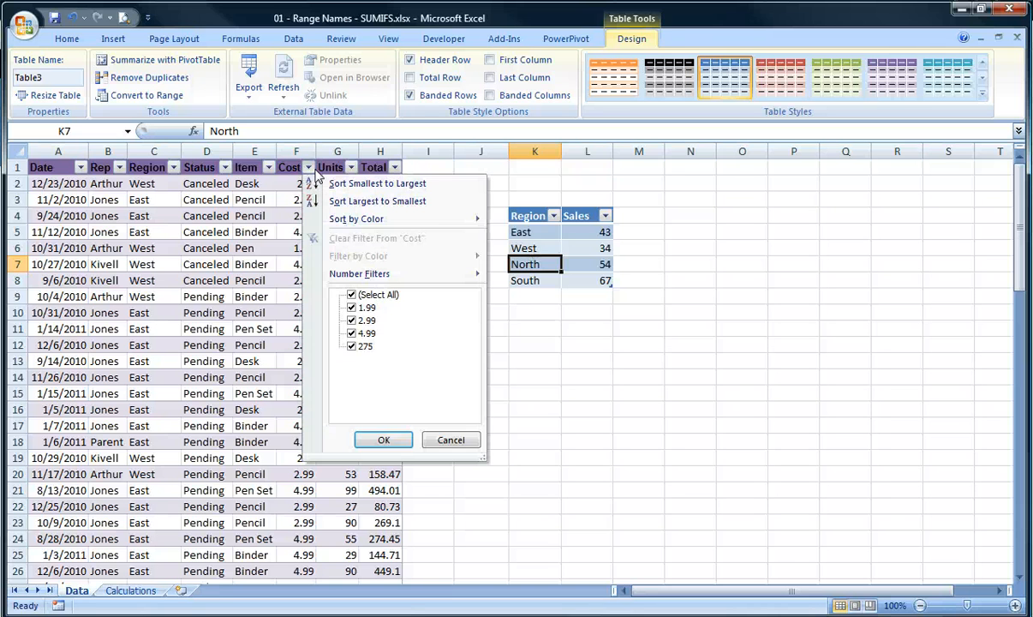
pyautogui.click(352, 294)
pyautogui.click(365, 307)
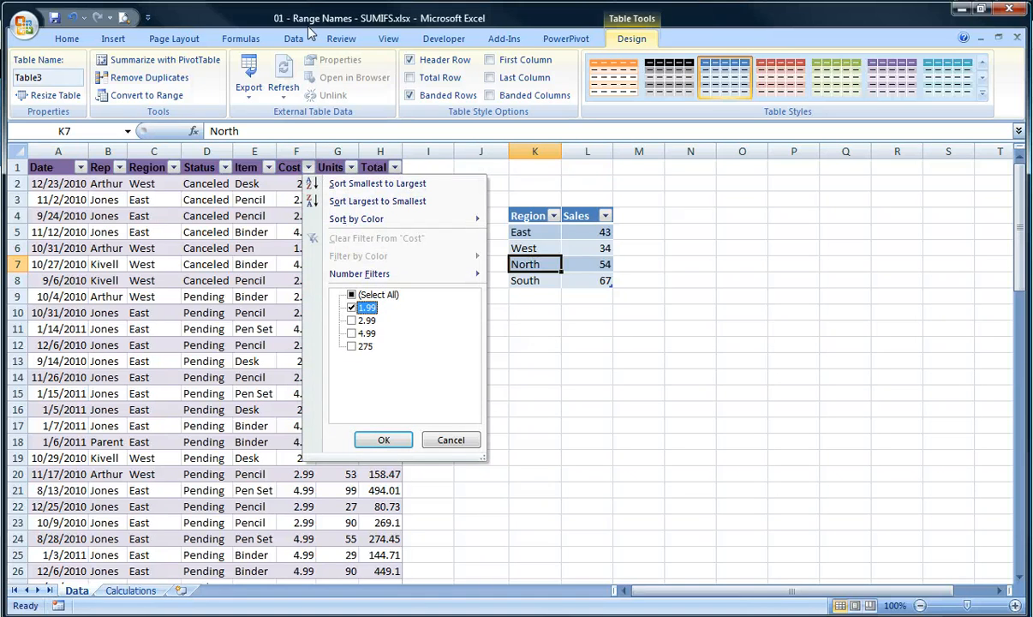
pyautogui.press('Return')
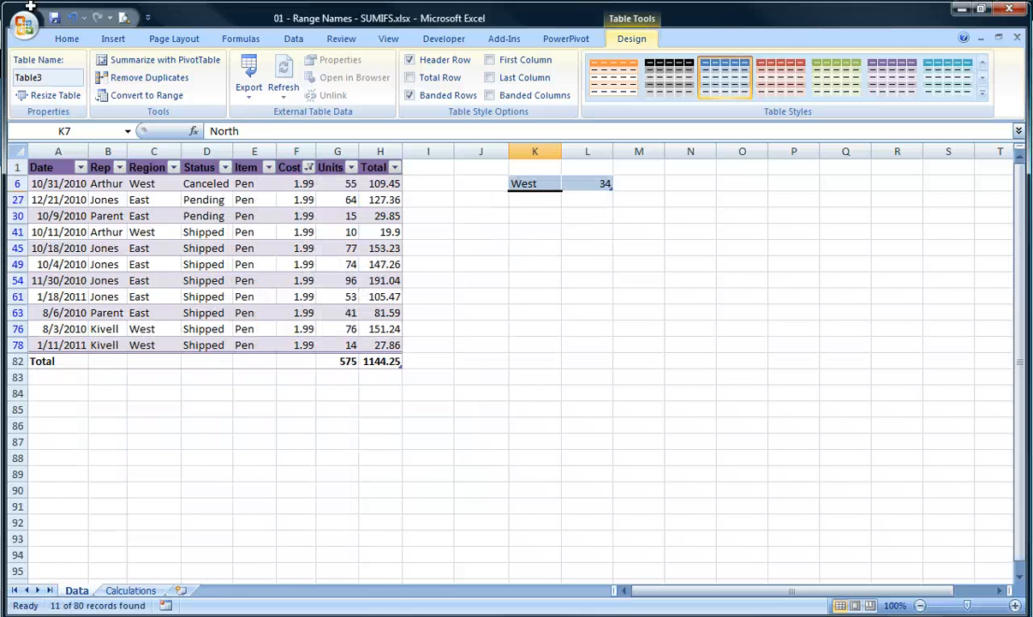
pyautogui.hotkey('ctrl', 'z')
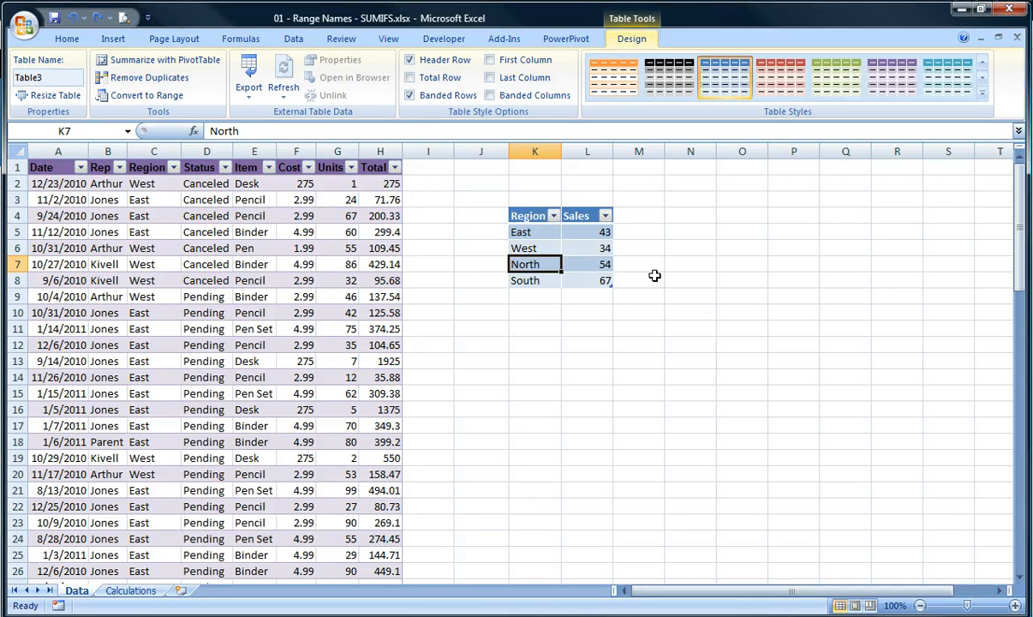
# Append a row to the Region and Sales table with region New Rgion and sales 43, undoing any extra blank row.
pyautogui.press('Down')
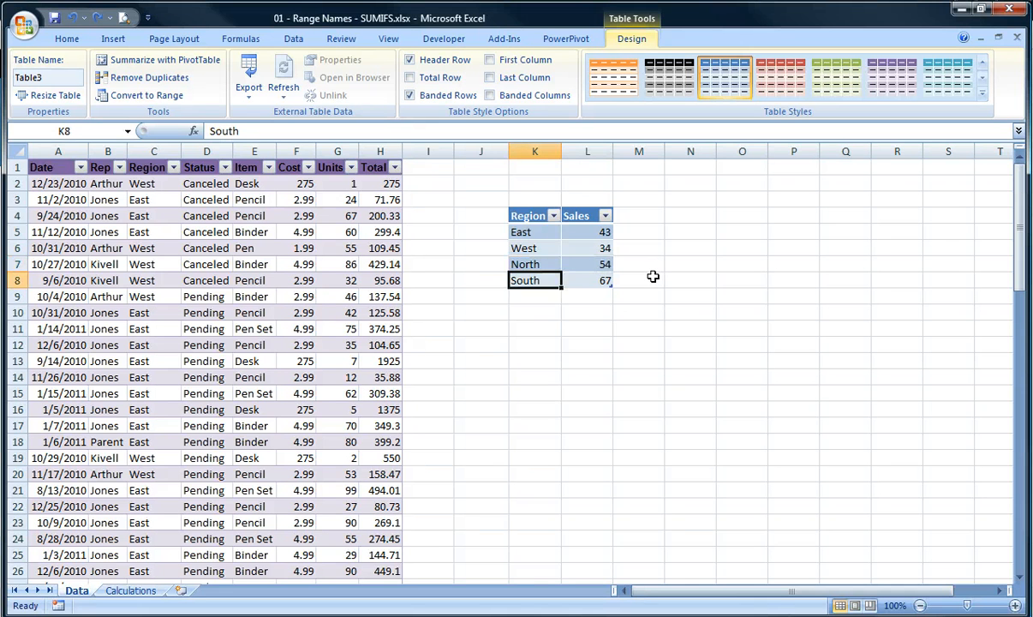
pyautogui.press('Right')
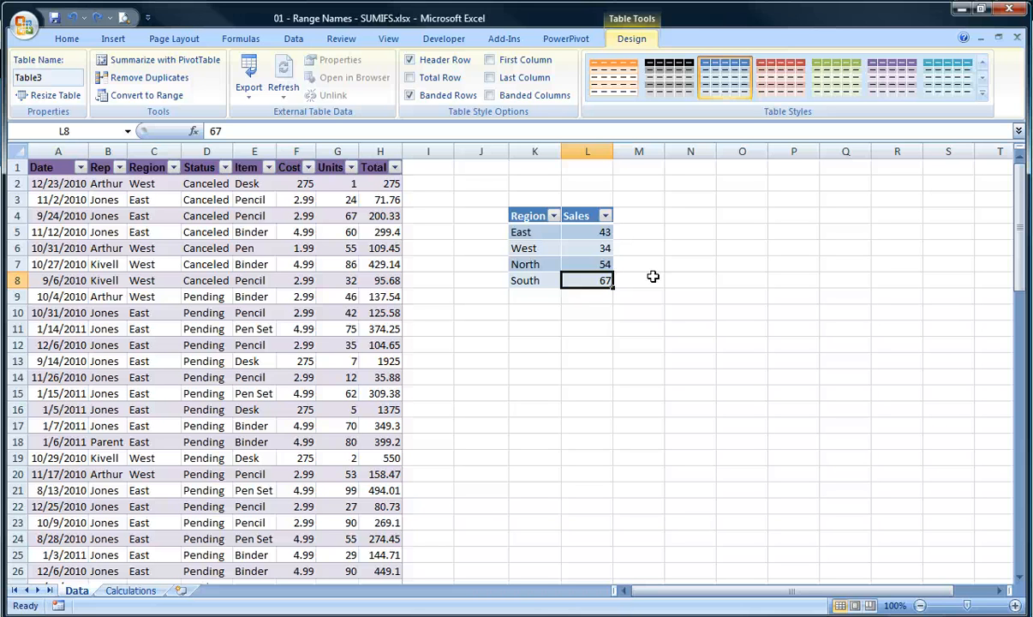
pyautogui.press('Tab')
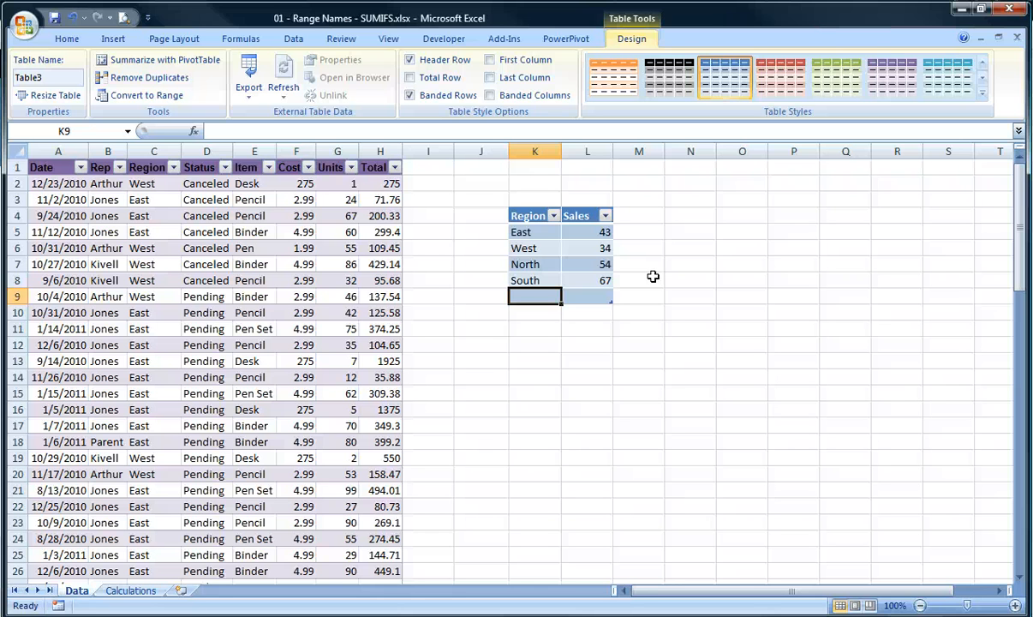
pyautogui.write('New Rgion')
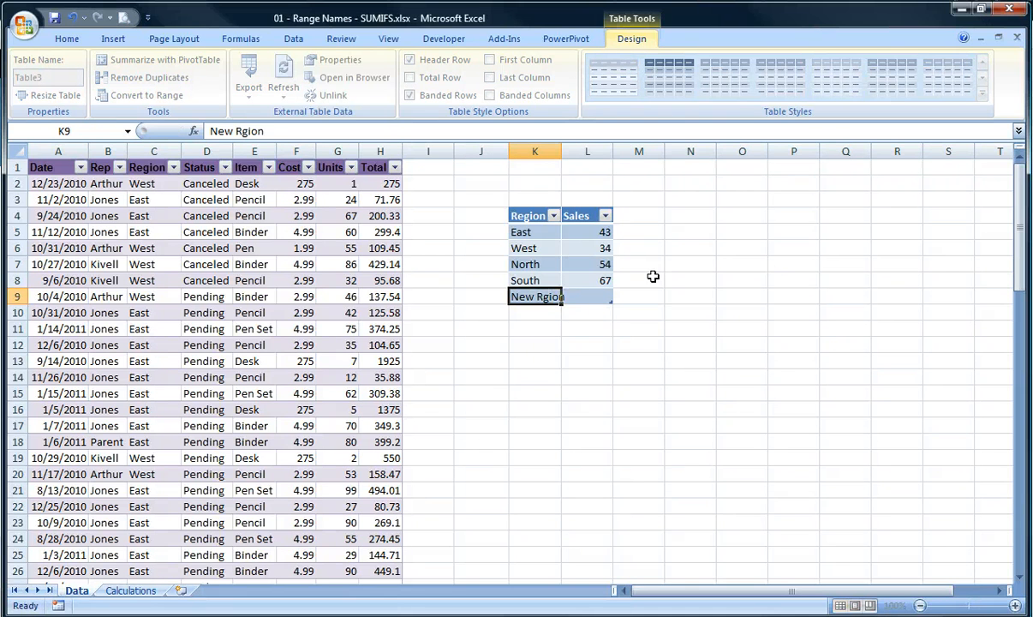
pyautogui.press('Tab')
pyautogui.write('43')
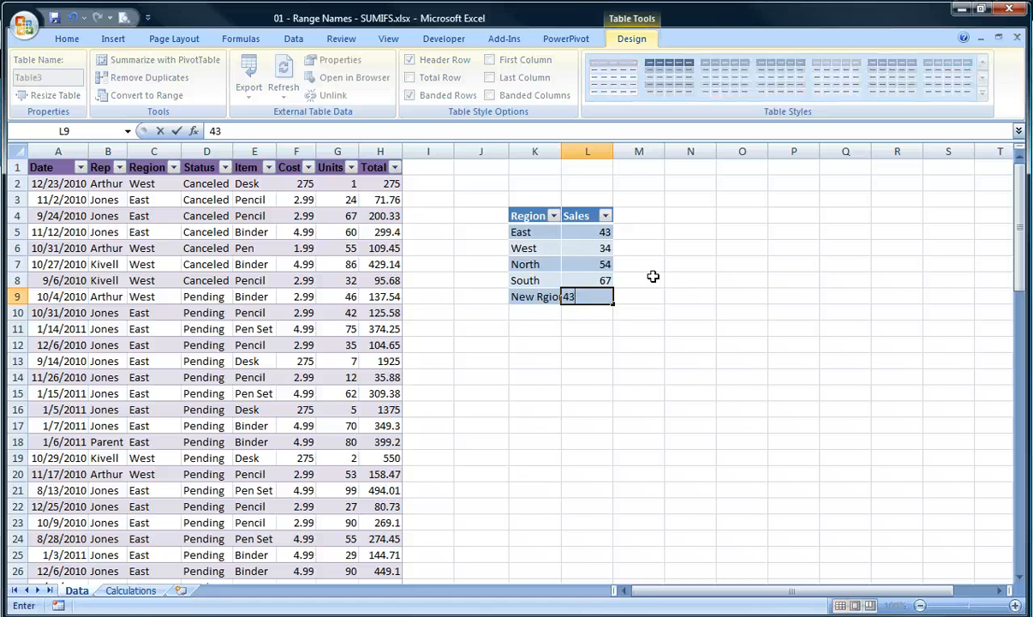
pyautogui.press('Return')
pyautogui.hotkey('shift', 'F10')
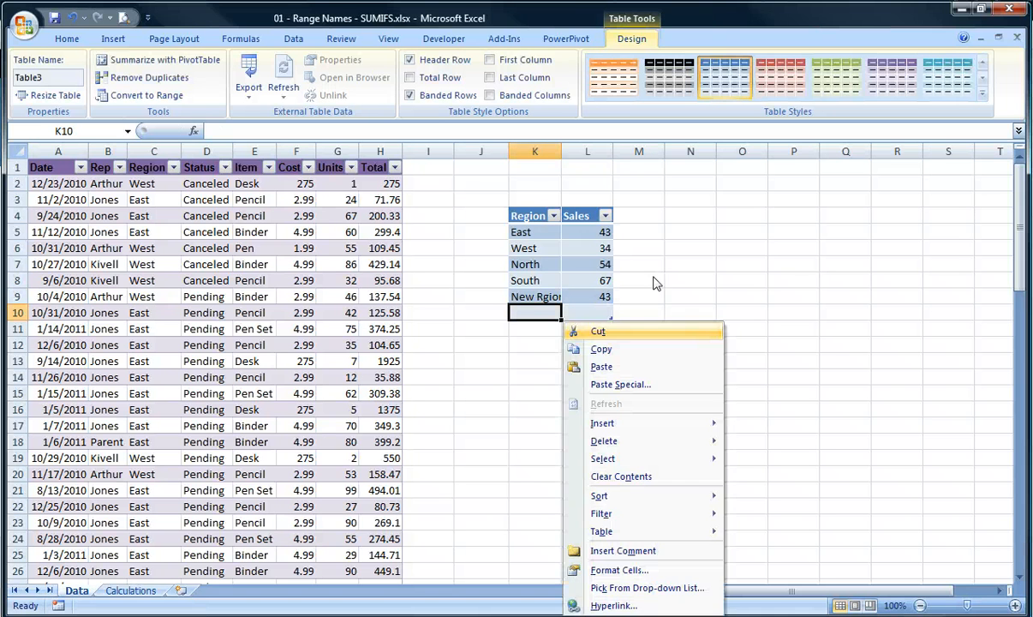
pyautogui.press('Escape')
pyautogui.hotkey('ctrl', 'z')
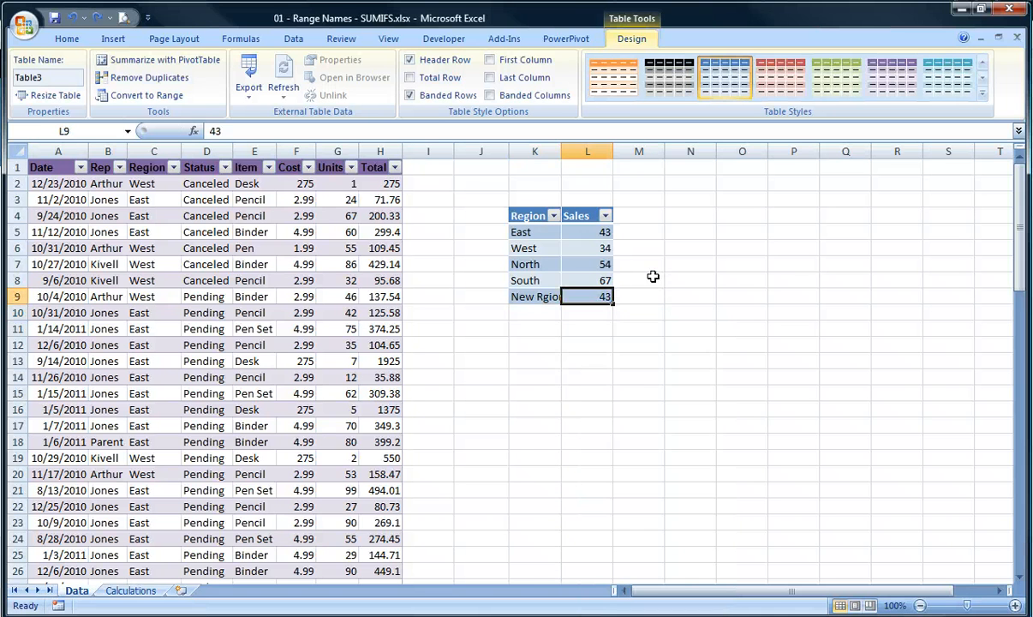
# Insert a default column chart of the Region and Sales data and move it off most of the table.
pyautogui.hotkey('alt', 'F1')
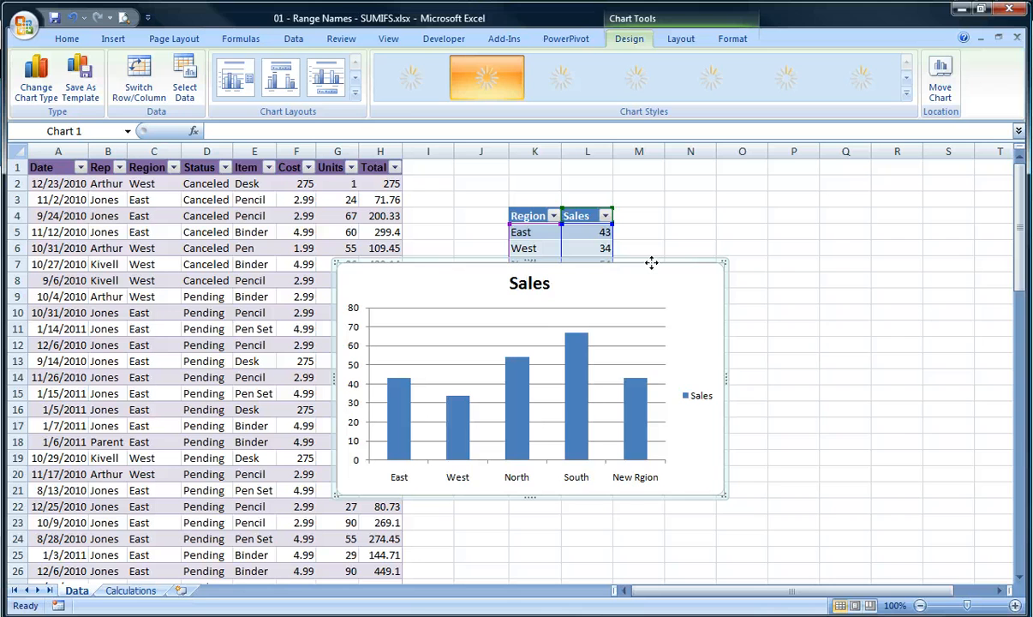
pyautogui.moveTo(651, 263); pyautogui.dragTo(923, 268)
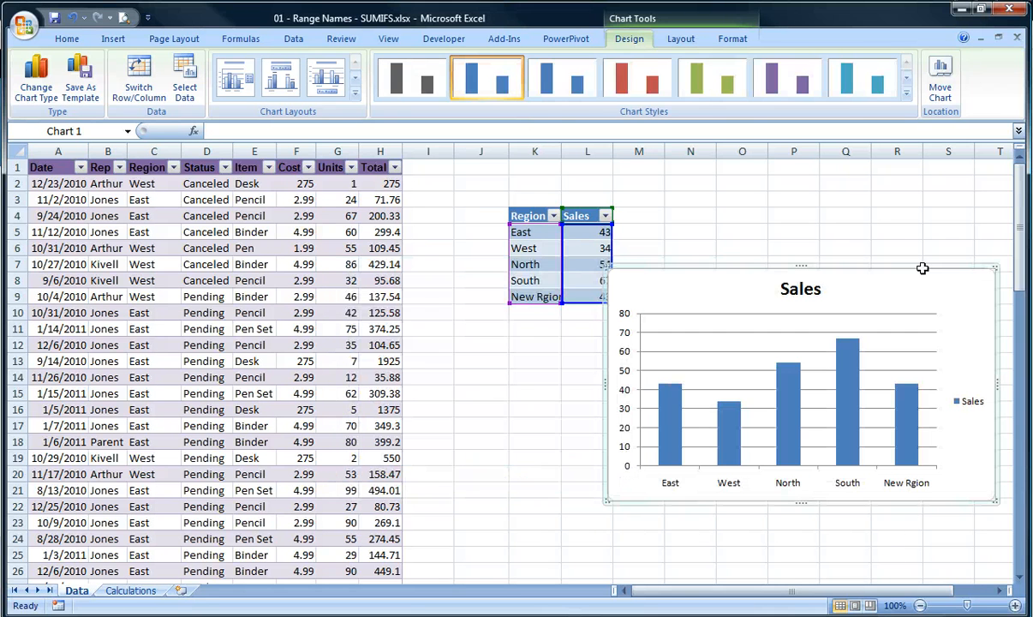
# Append another row to the Region and Sales table with region New Region and sales 32.
pyautogui.click(540, 295)
pyautogui.press('Right')
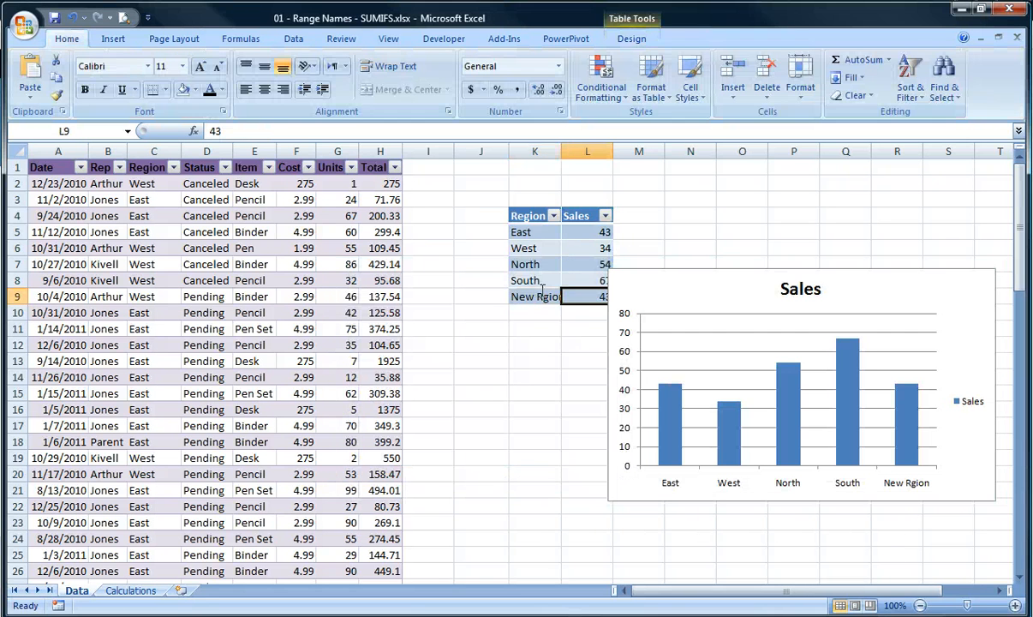
pyautogui.press('Tab')
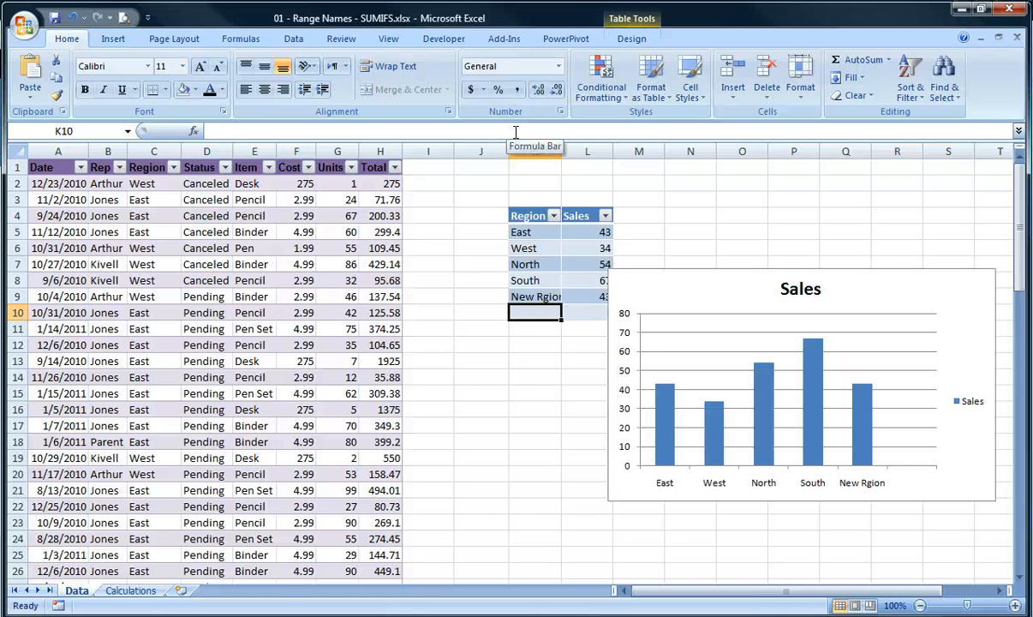
pyautogui.write('New Region')
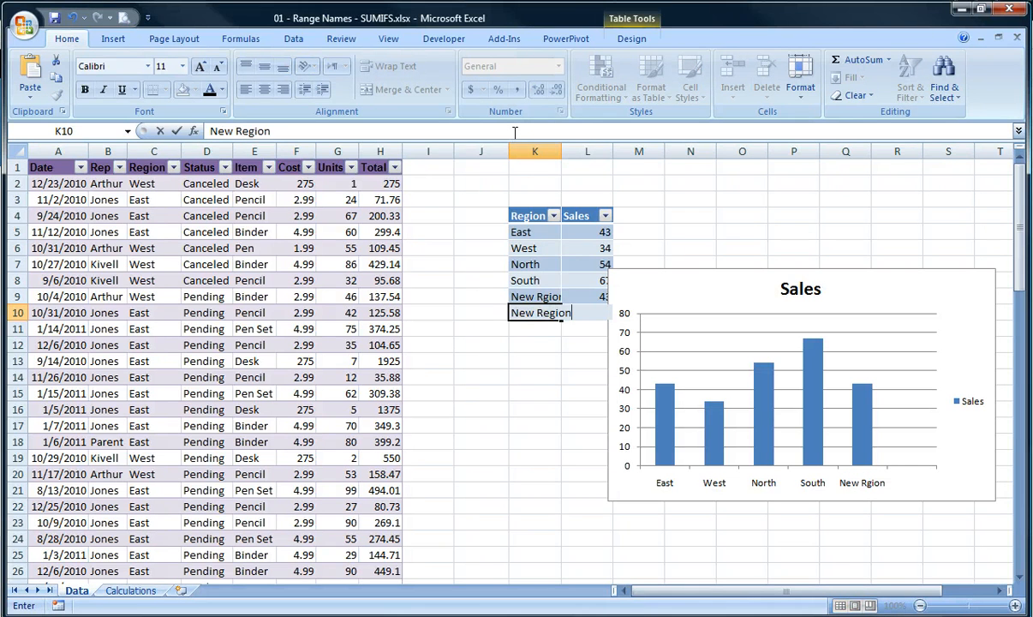
pyautogui.press('Tab')
pyautogui.write('32')
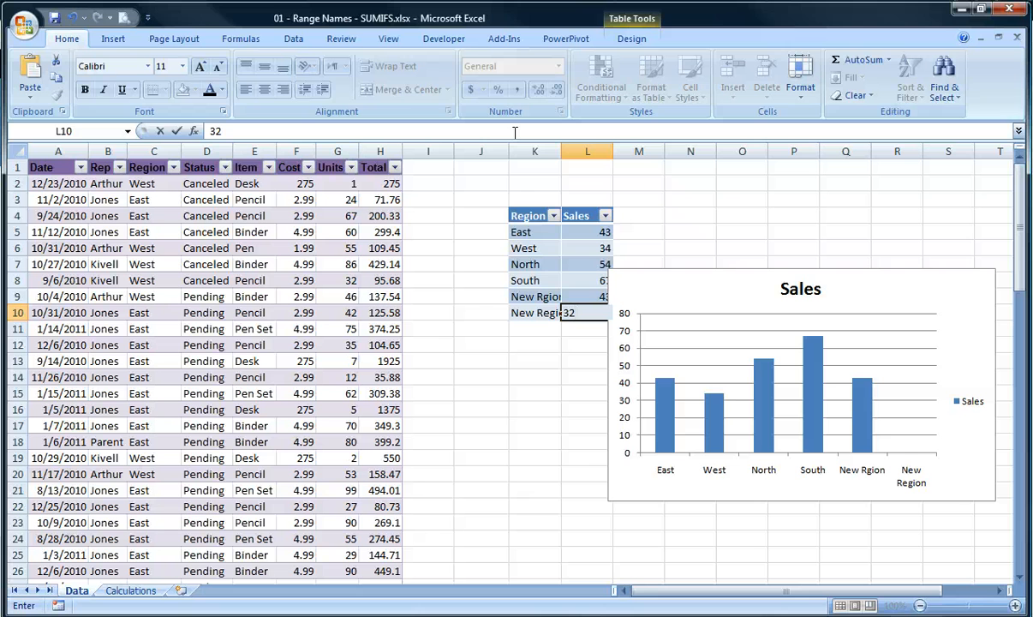
pyautogui.press('Up')
pyautogui.press('Down')
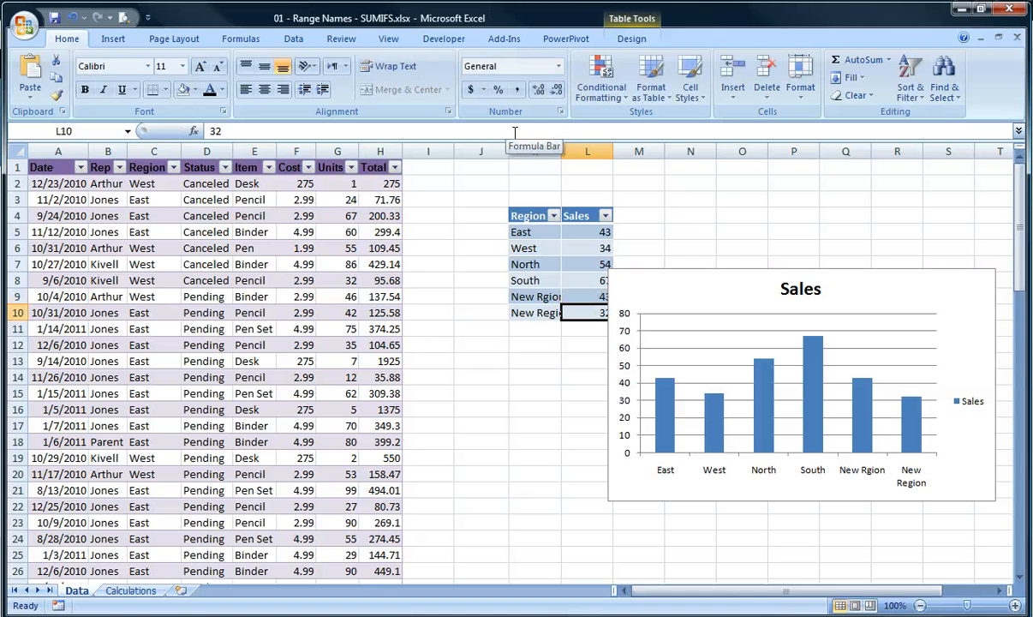
# Move the Sales chart up beside the table so that it no longer covers the Sales column, and deselect it.
pyautogui.moveTo(675, 288); pyautogui.dragTo(724, 199)
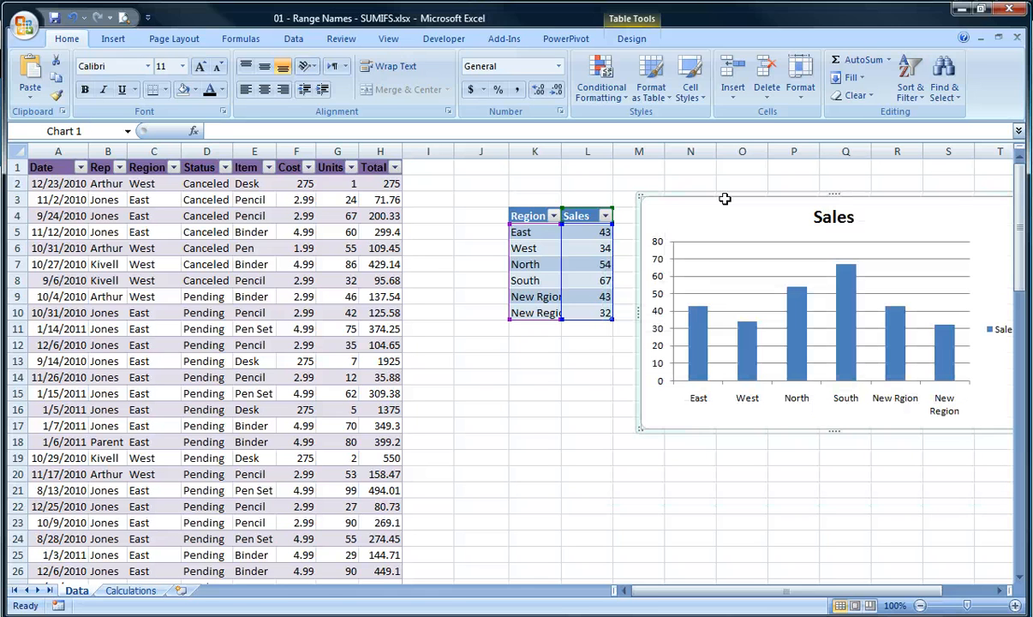
pyautogui.click(536, 380)
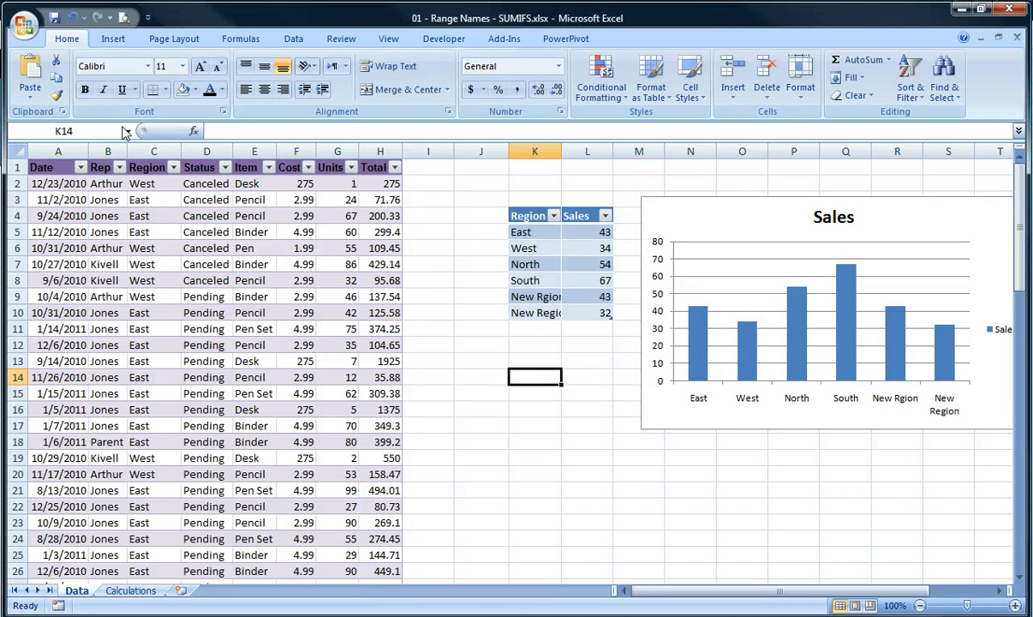
# Check the workbook's list of defined names for the table names.
pyautogui.click(127, 134)
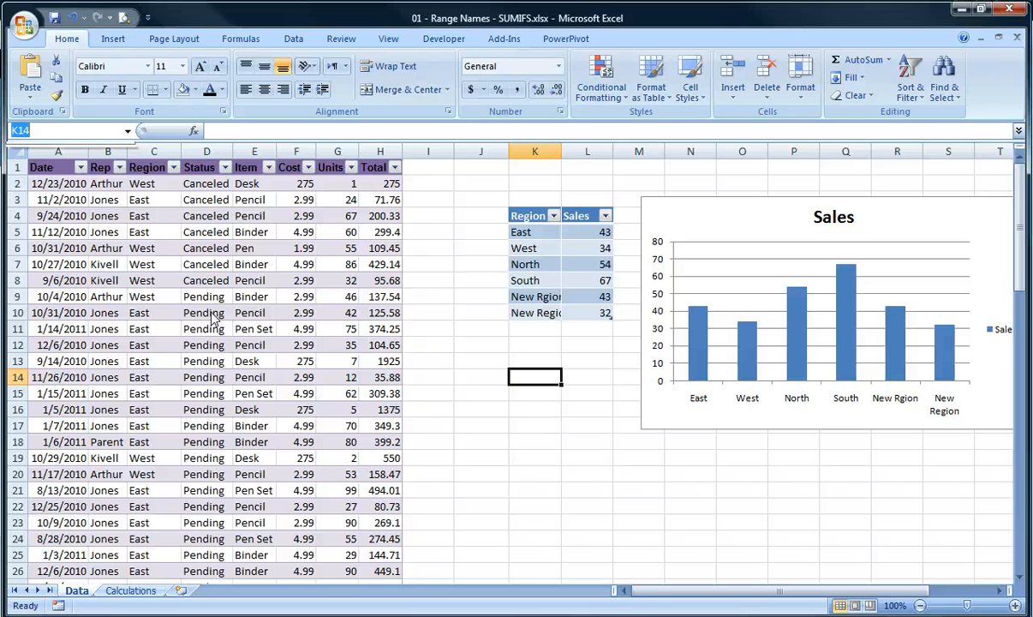
pyautogui.click(133, 131)
pyautogui.click(187, 280)
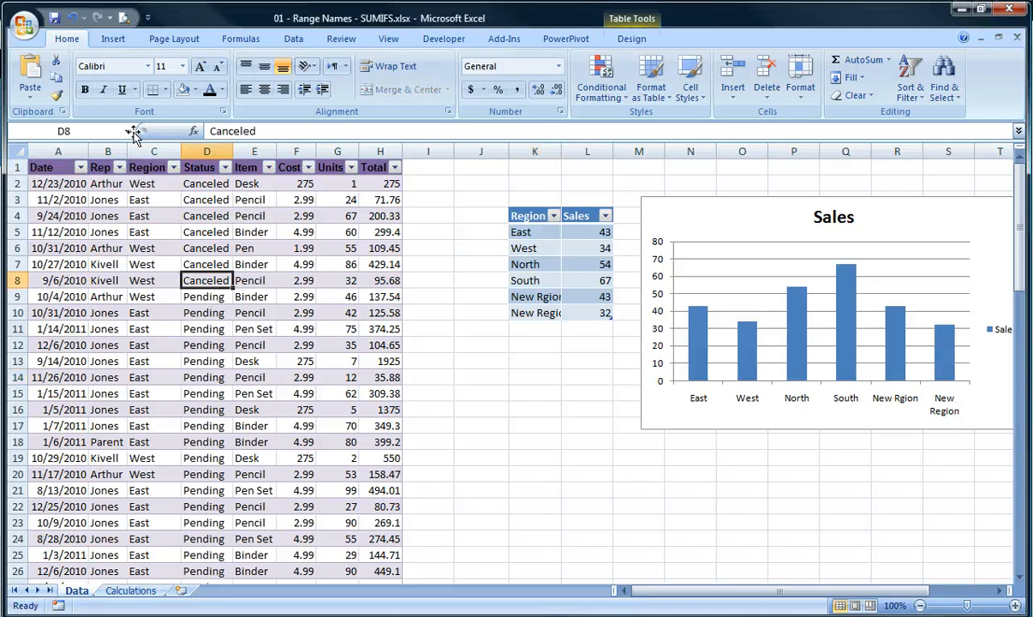
# Rename the Region and Sales table to Regions\.
pyautogui.click(533, 264)
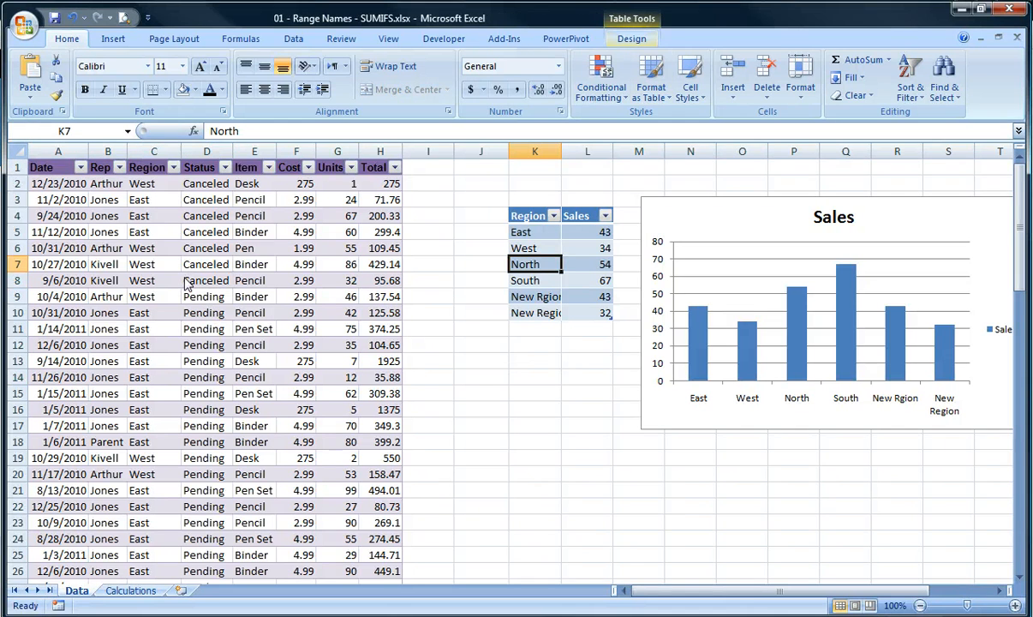
pyautogui.hotkey('alt', 'j')
pyautogui.press('t')
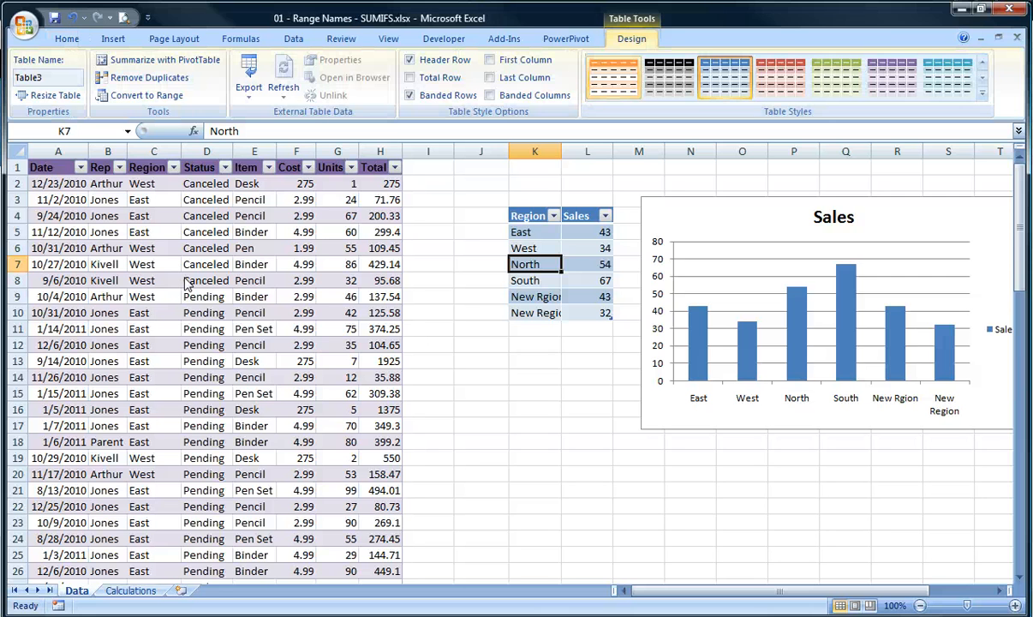
pyautogui.press('a')
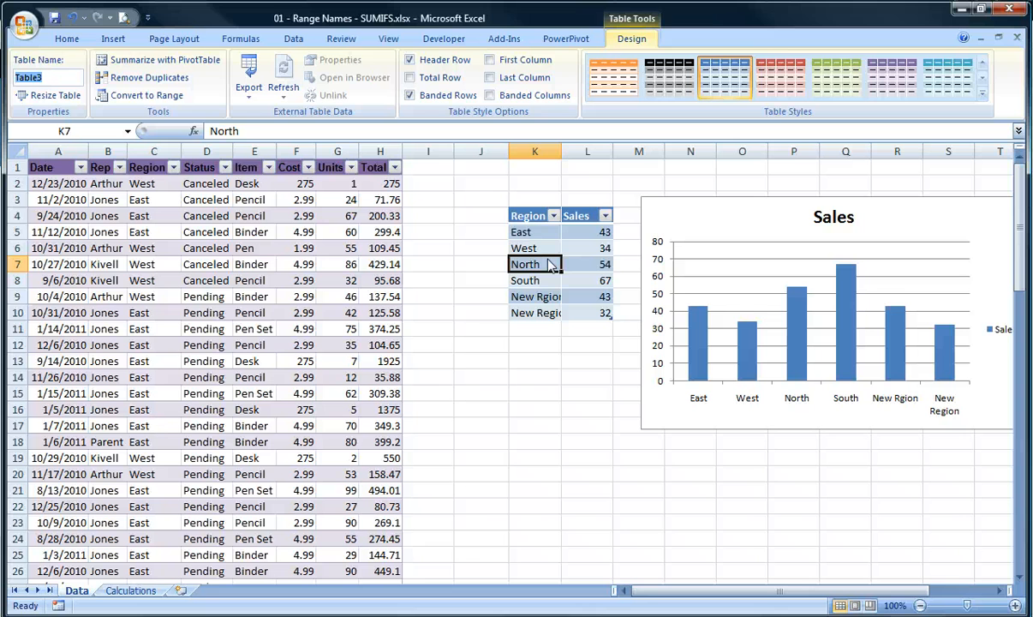
pyautogui.write('Regions')
pyautogui.press('Return')
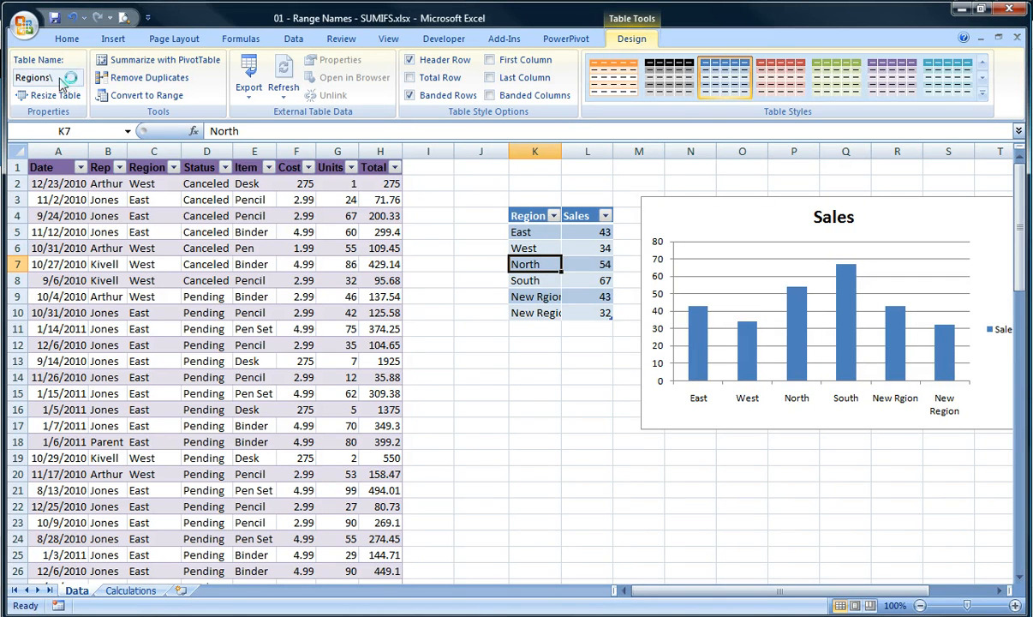